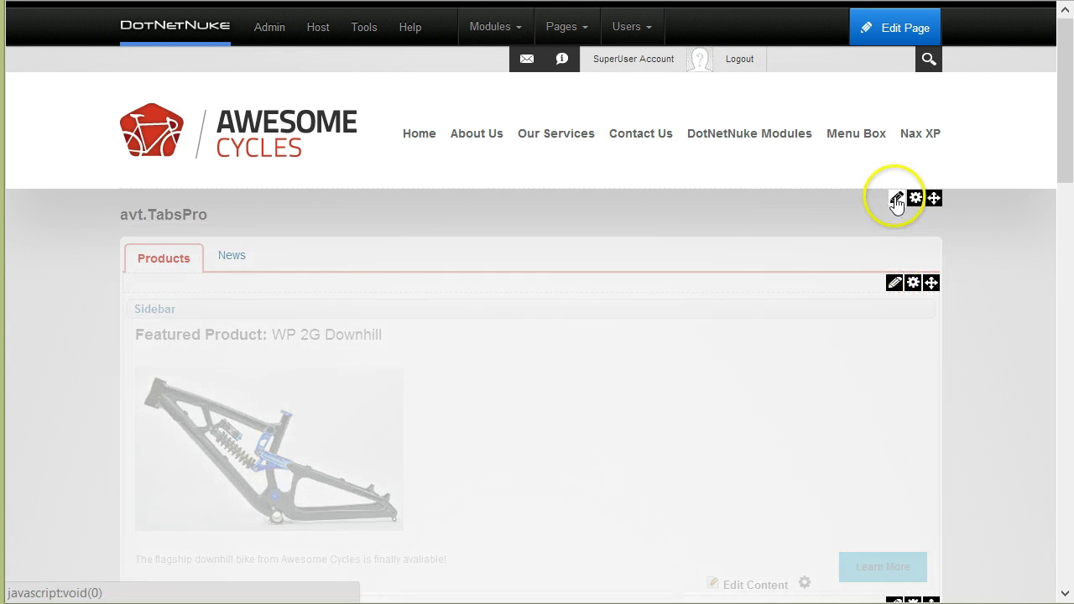
Open Tabs Pro's Manage Tabs settings and scroll down to the Load Theme From option
mouse_move(889, 205)
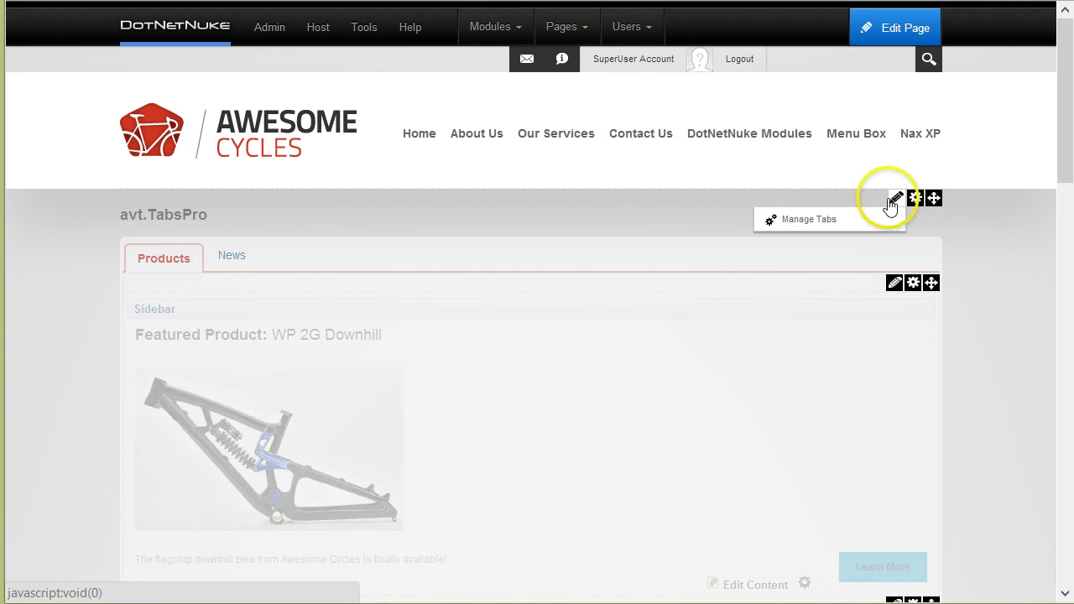
left_click(832, 229)
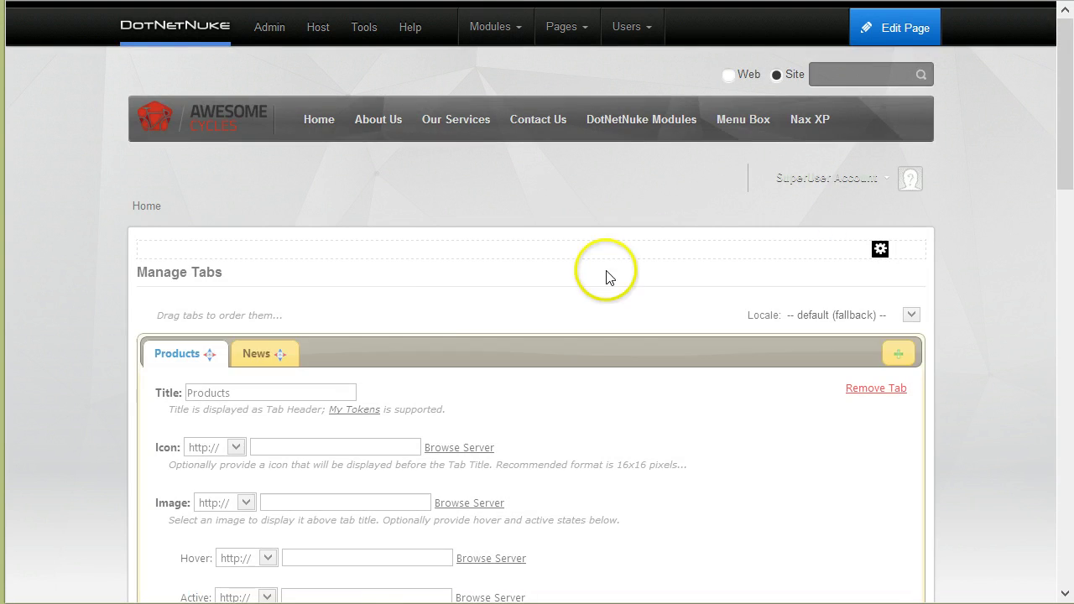
scroll(137, 439, "down", 6)
scroll(504, 353, "down", 5)
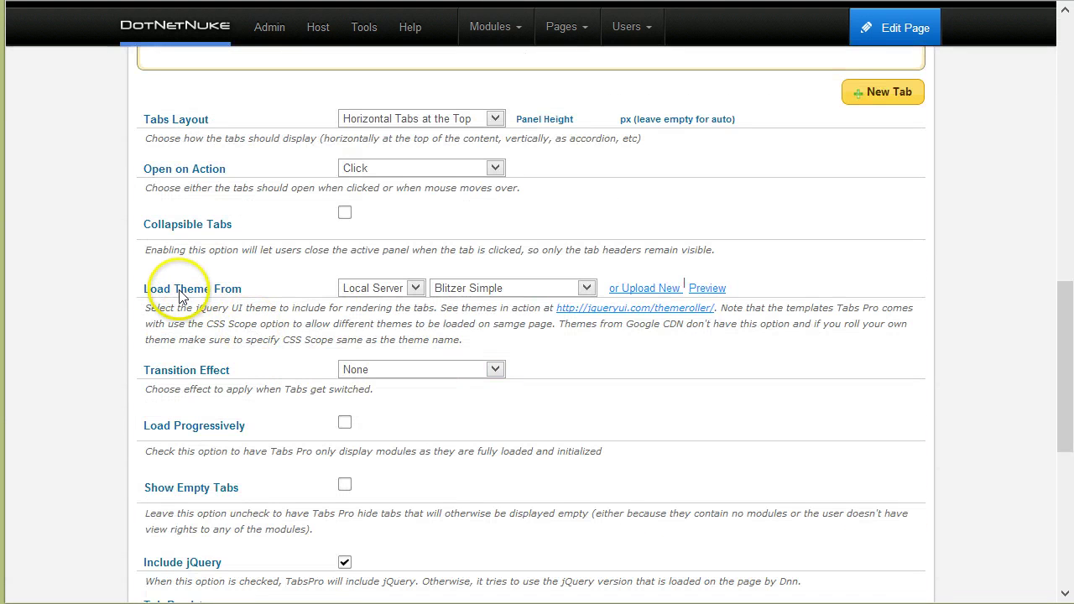
Try Google CDN, then URL, as theme sources before returning to Local Server
left_click(411, 288)
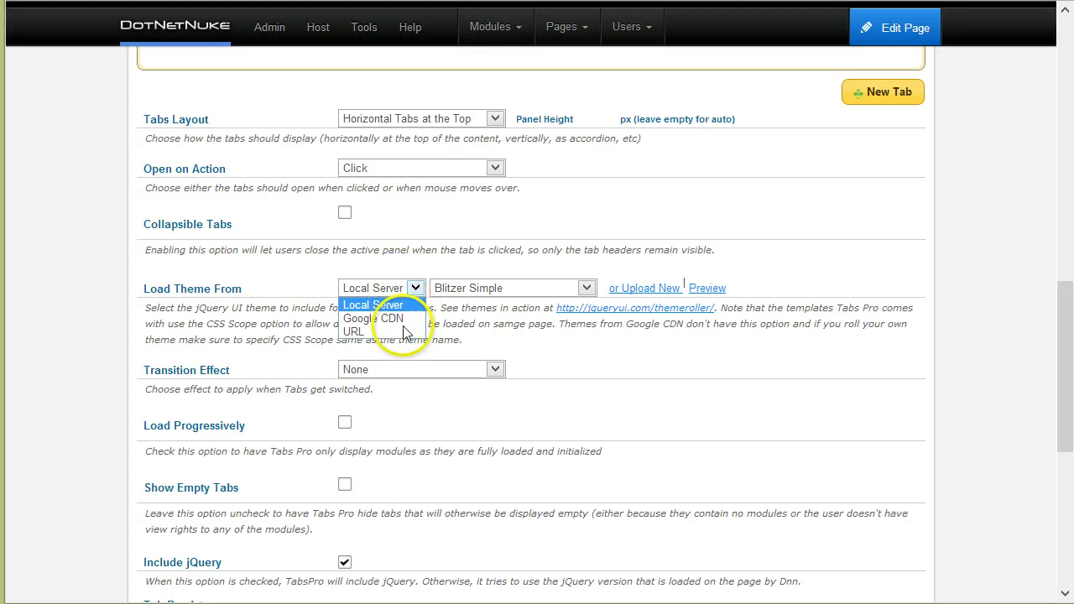
left_click(377, 318)
left_click(395, 288)
left_click(386, 333)
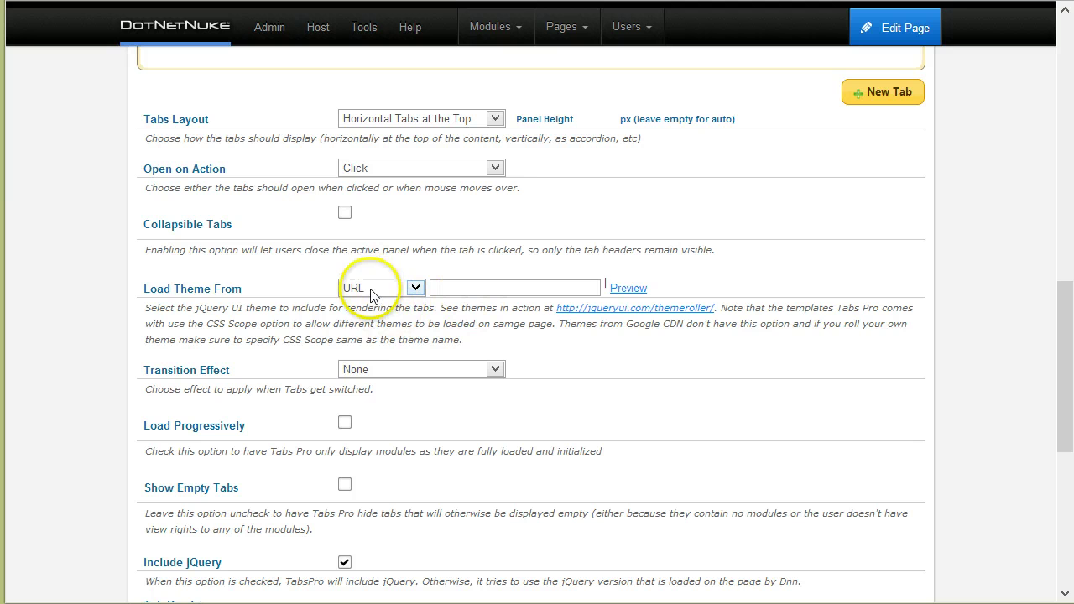
left_click(377, 288)
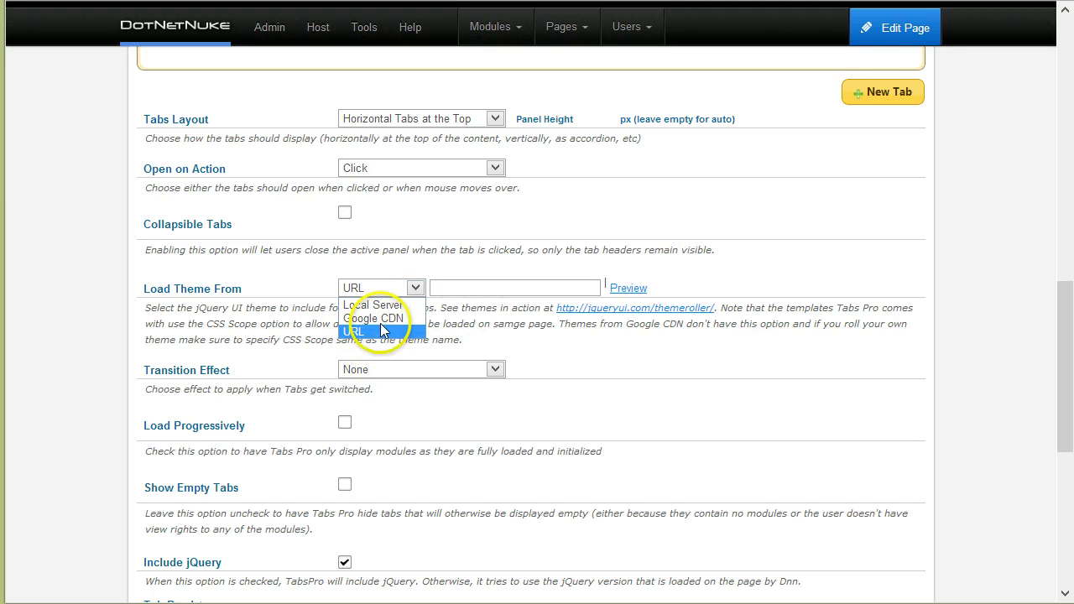
left_click(377, 305)
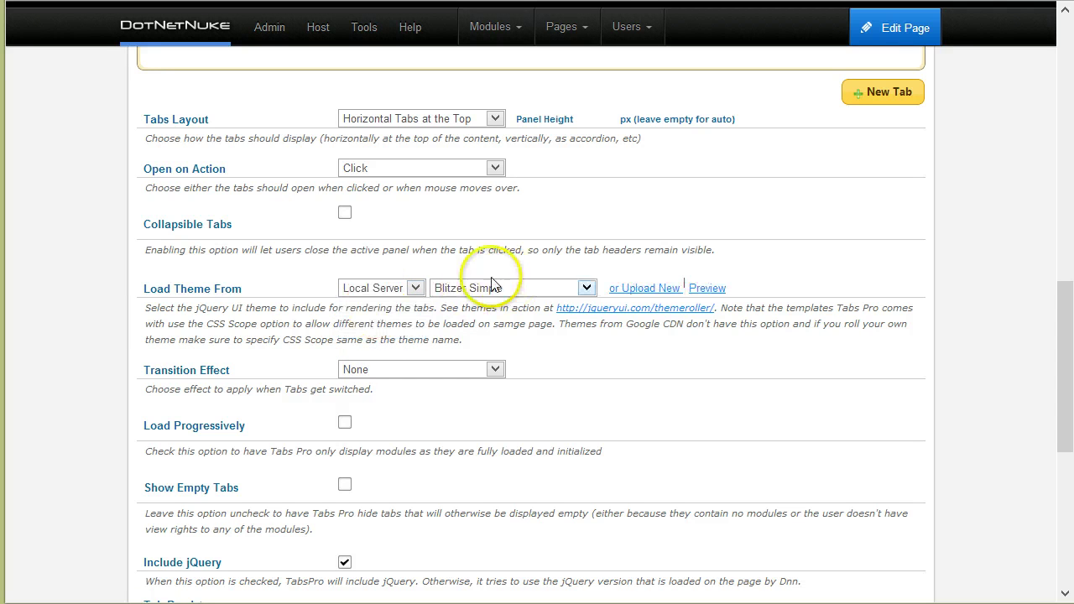
Browse the Google CDN themes, then settle on the Local Server Blitzer Simple theme
left_click(413, 290)
left_click(409, 288)
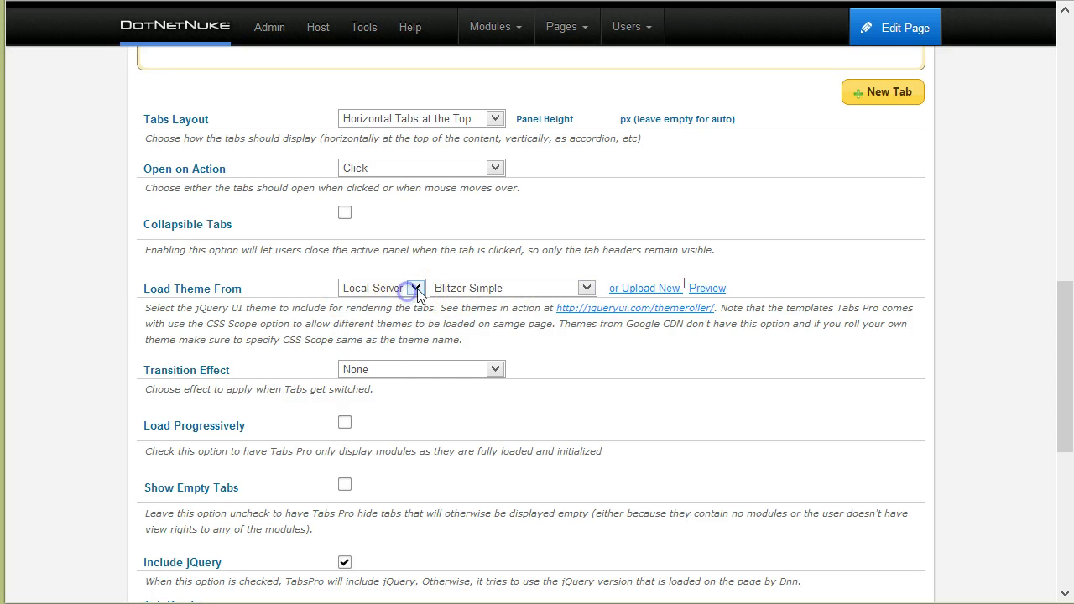
left_click(411, 286)
left_click(388, 318)
left_click(435, 291)
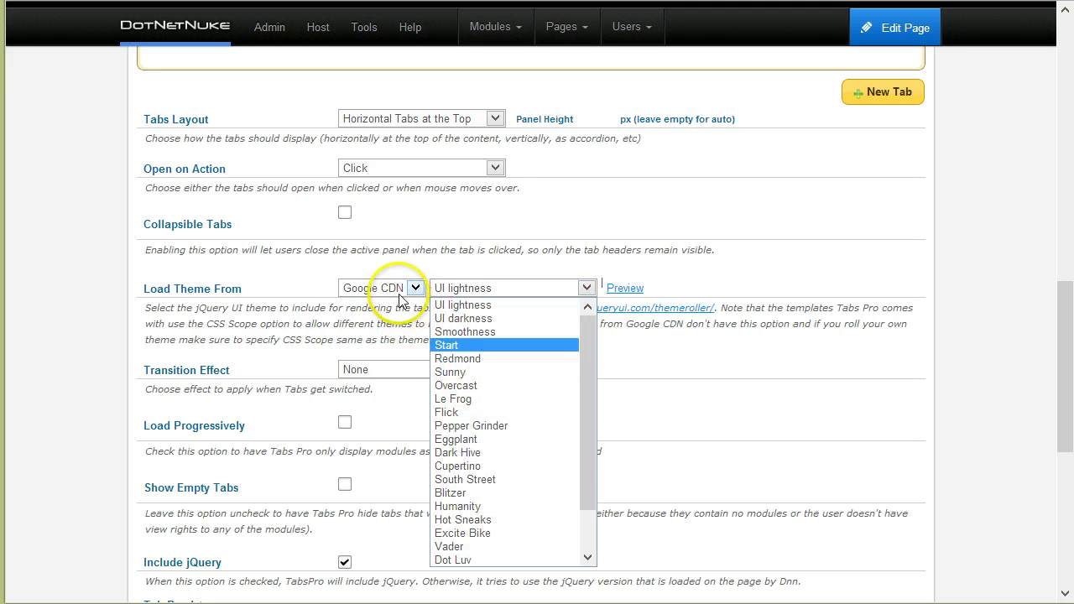
left_click(412, 287)
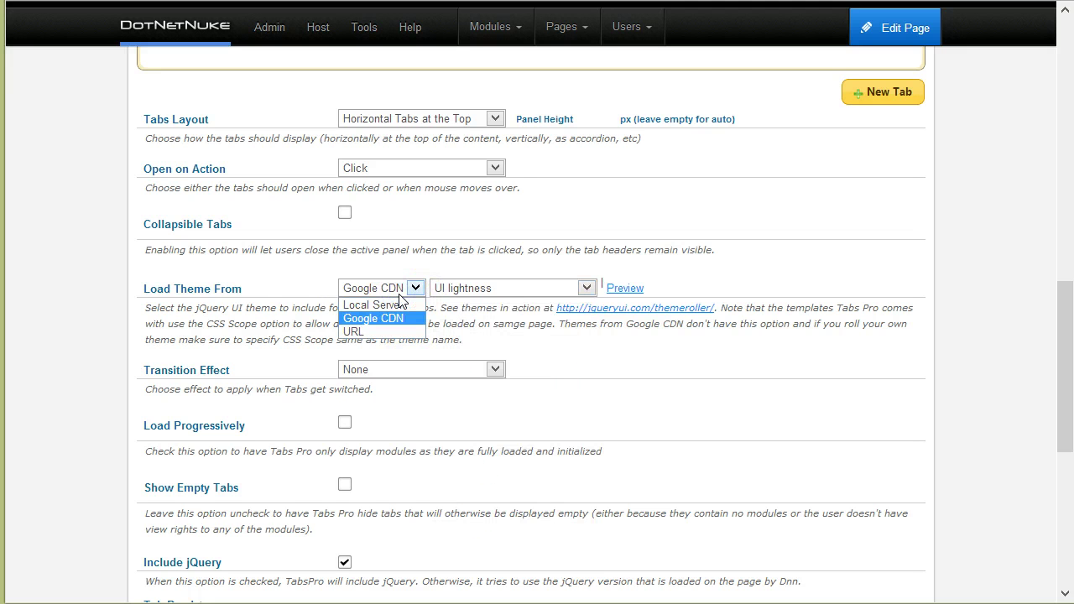
left_click(416, 303)
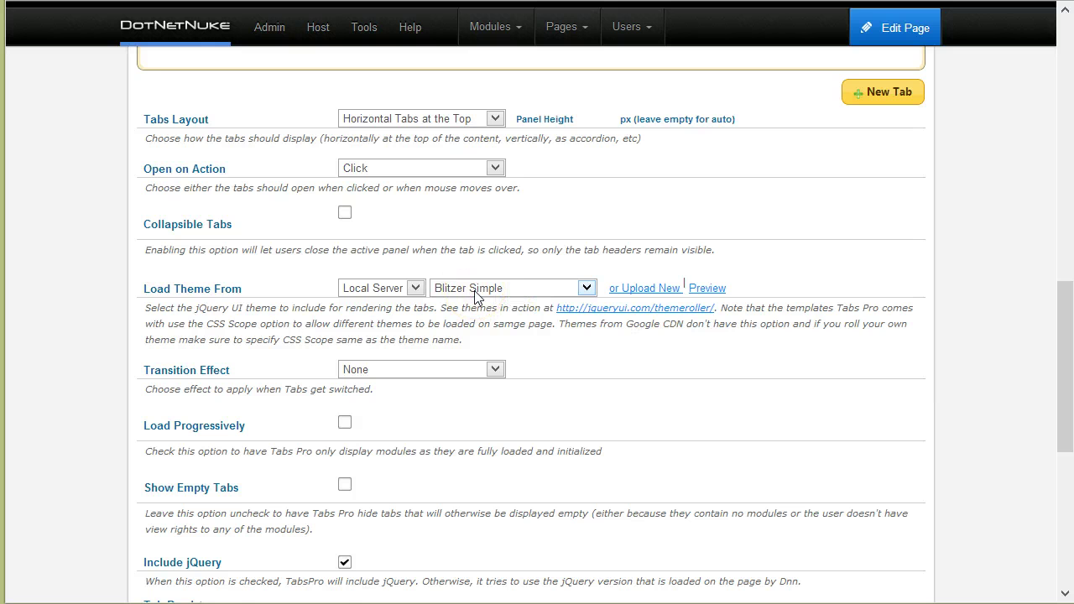
scroll(515, 271, "up", 2)
scroll(509, 283, "down", 3)
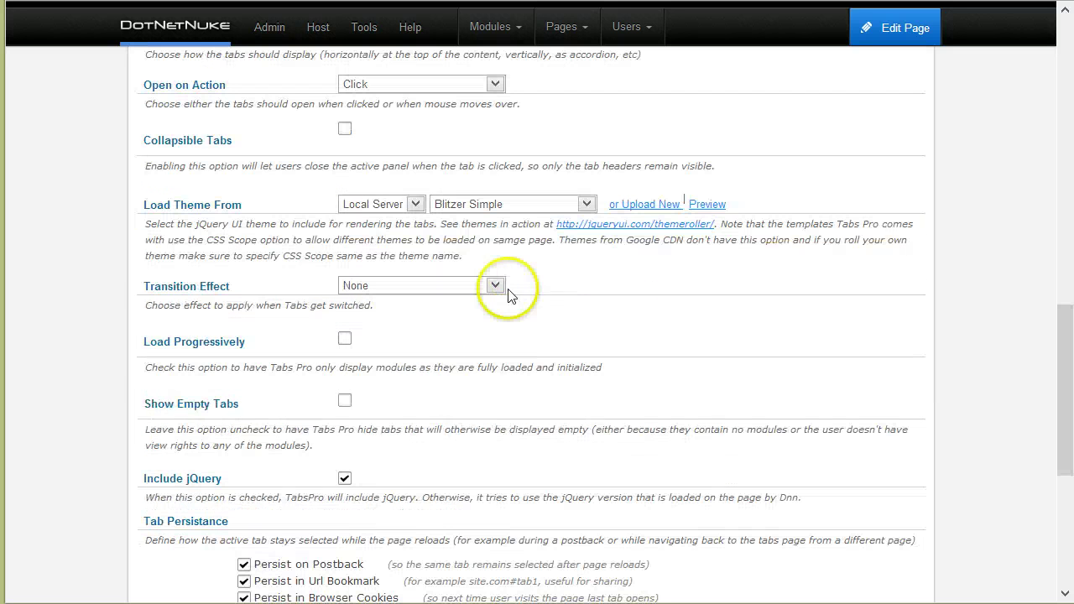
left_click(519, 208)
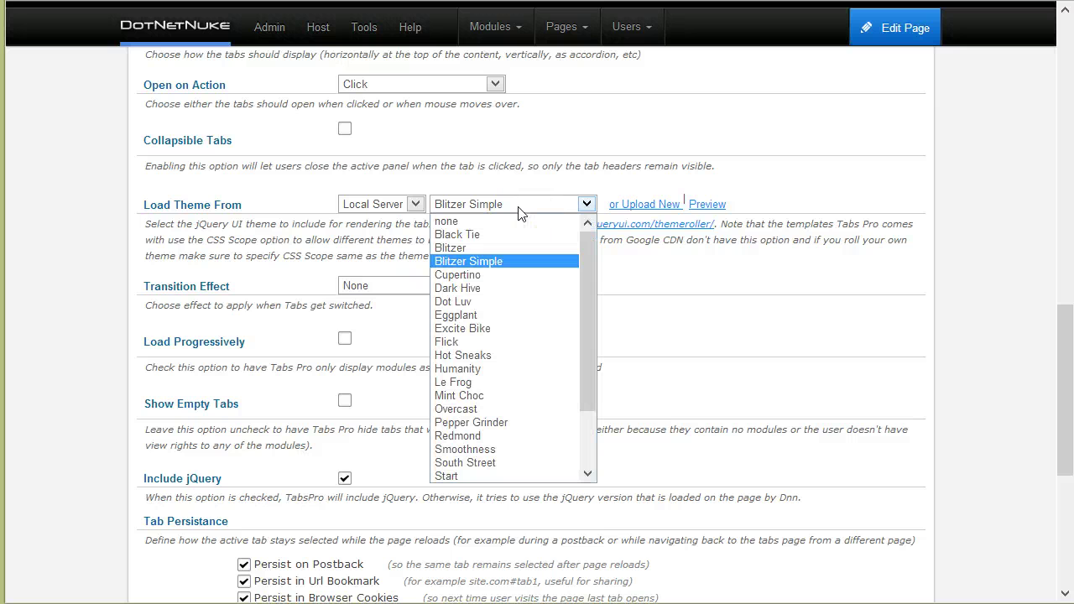
left_click(519, 210)
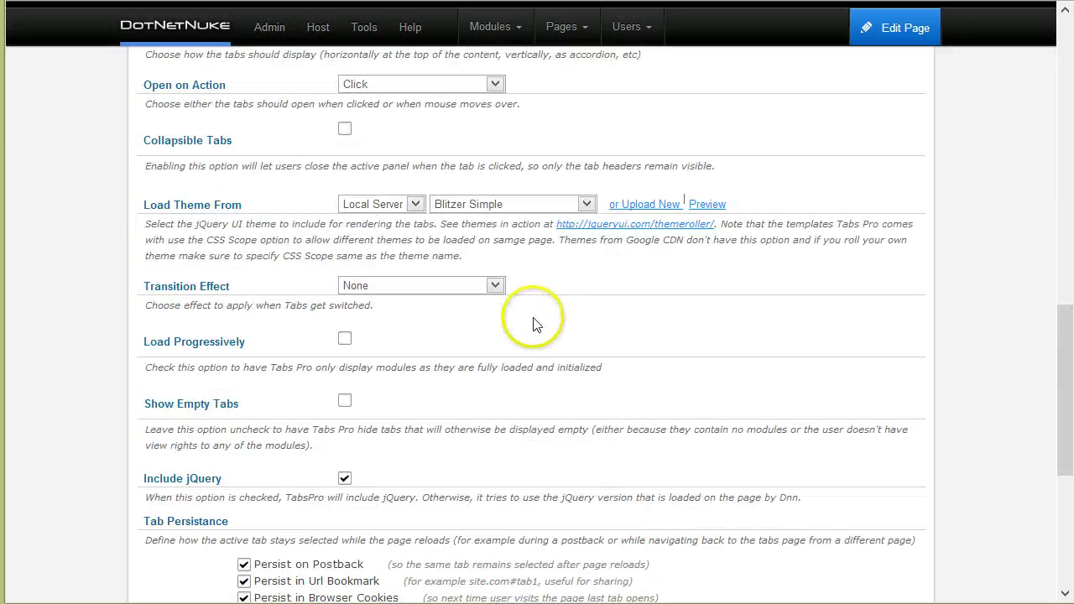
left_click(497, 207)
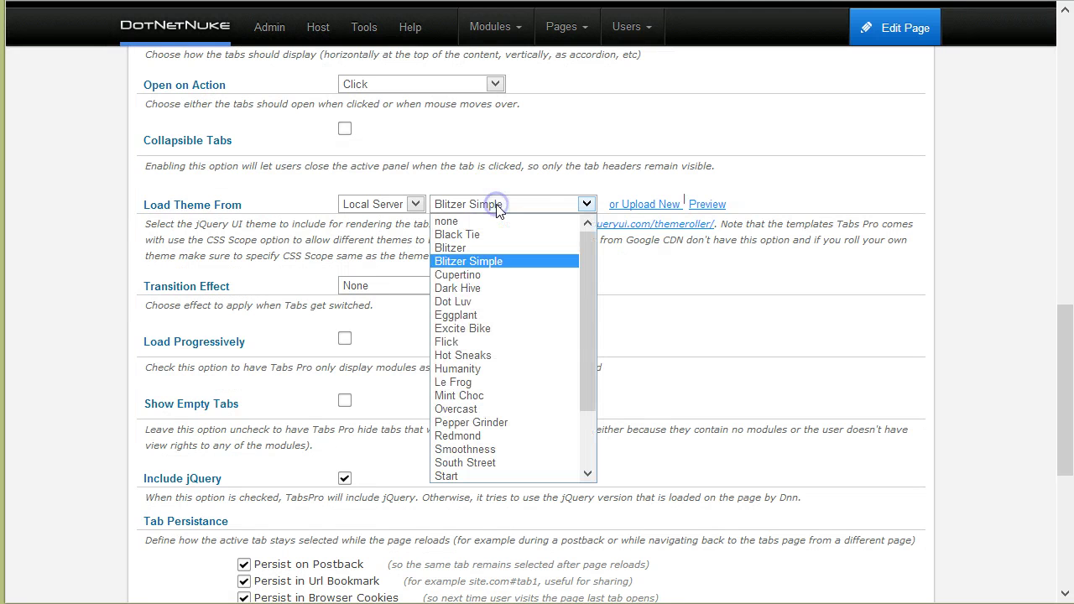
left_click(483, 225)
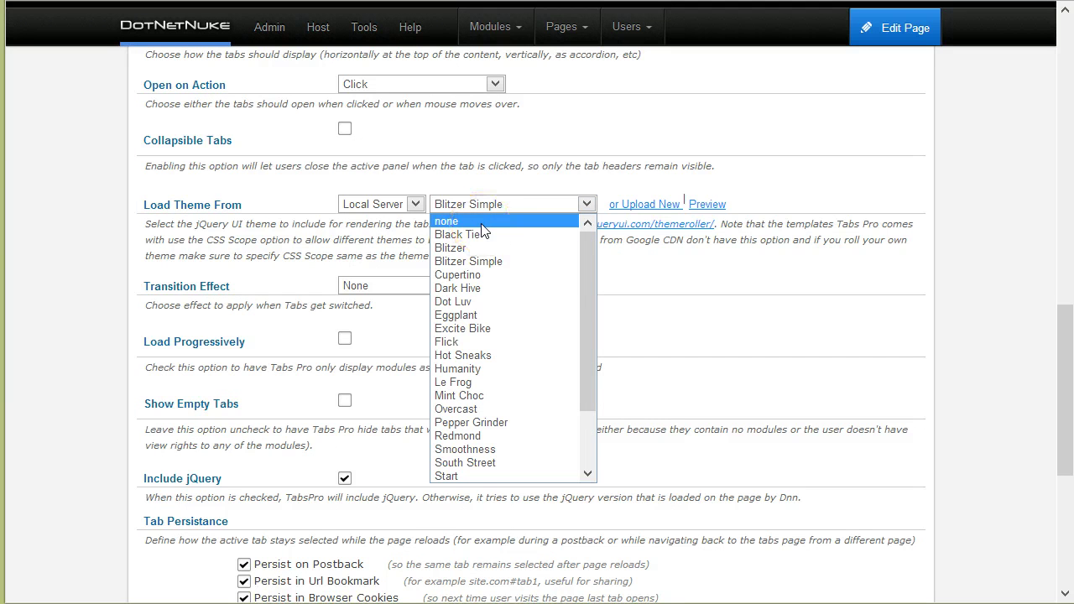
left_click(459, 214)
left_click(922, 197)
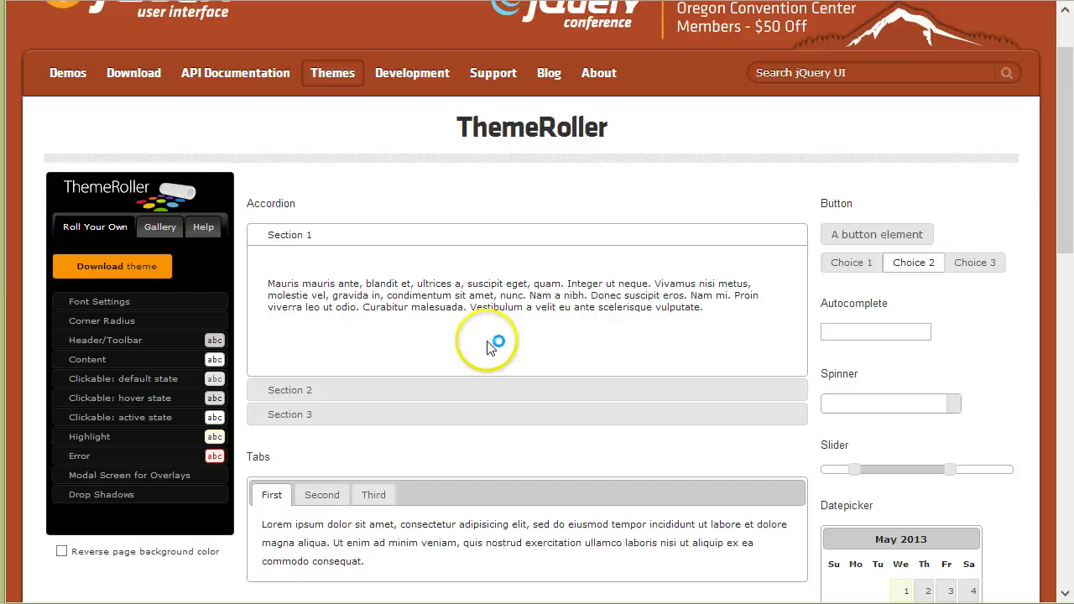
scroll(382, 316, "down", 2)
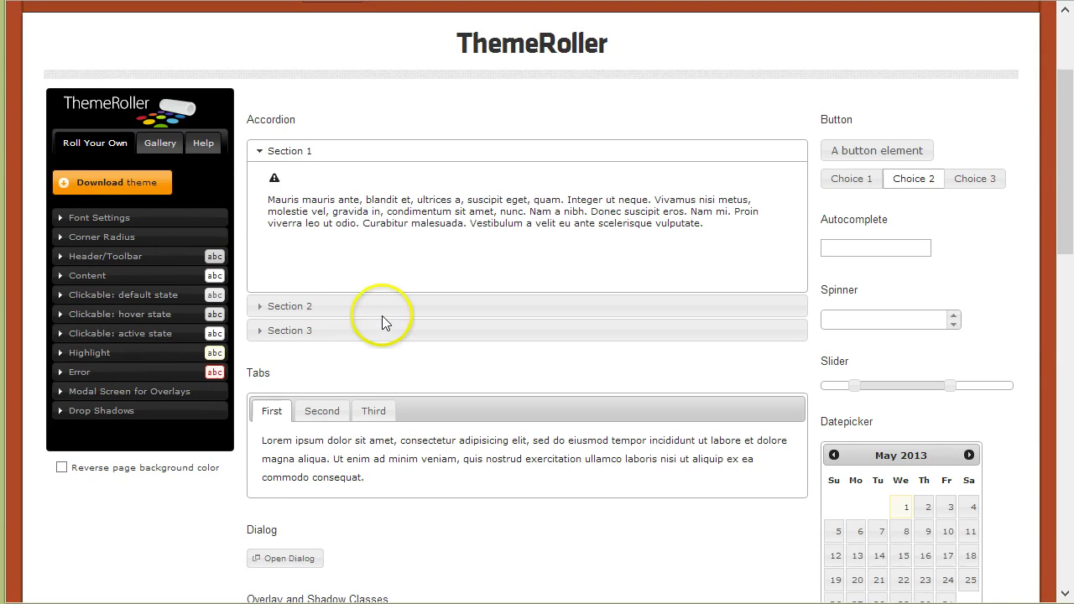
Scroll the ThemeRoller page to bring the Roll Your Own settings panel into view
scroll(115, 471, "up", 1)
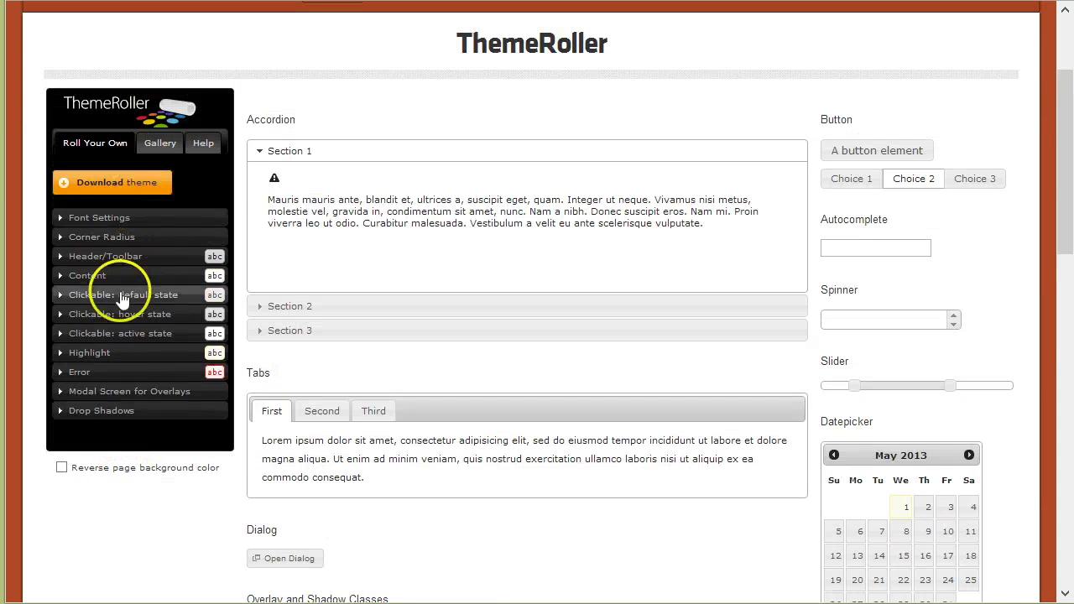
Change the Content text colour to the blue #427a9c
left_click(96, 277)
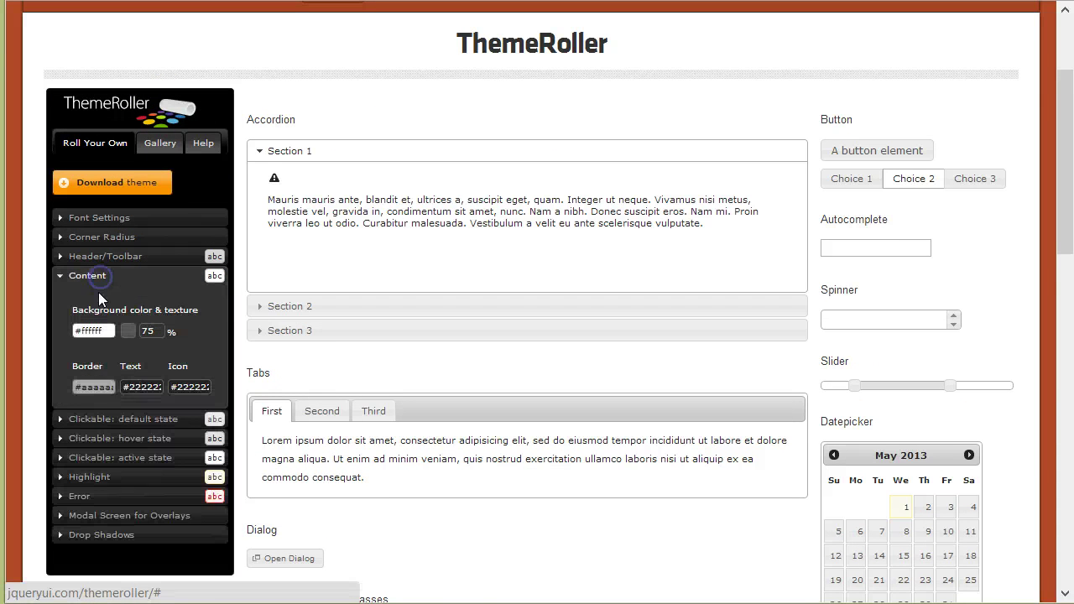
scroll(159, 348, "down", 1)
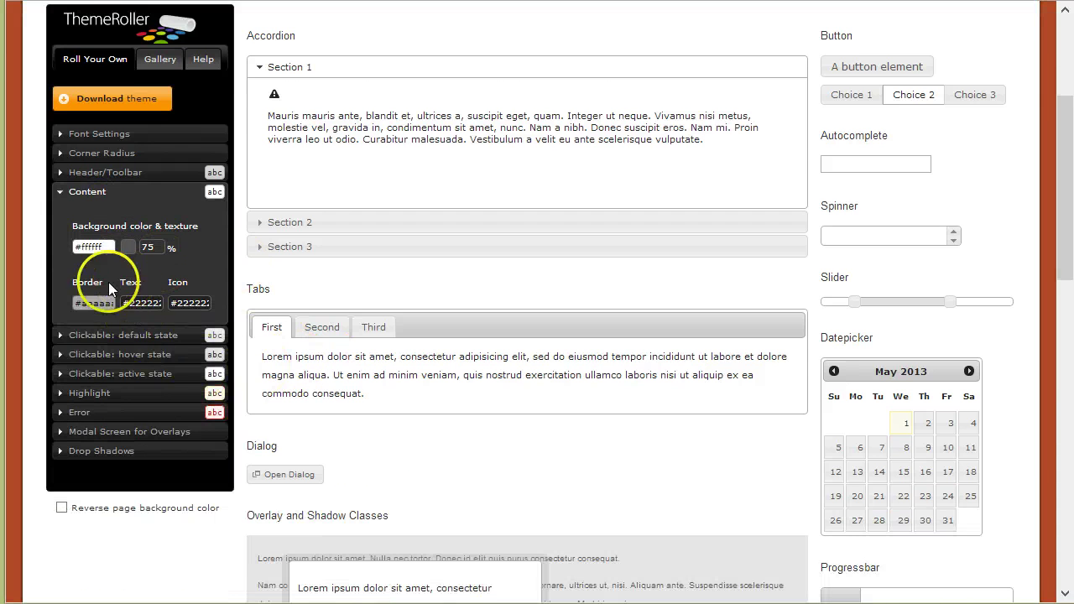
left_click(148, 303)
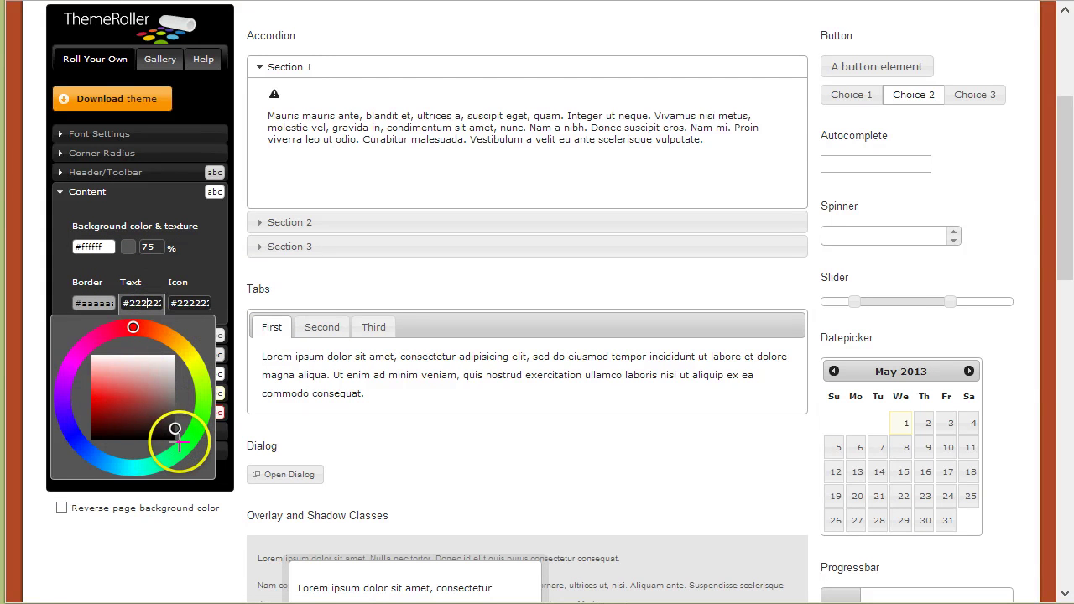
left_click(105, 459)
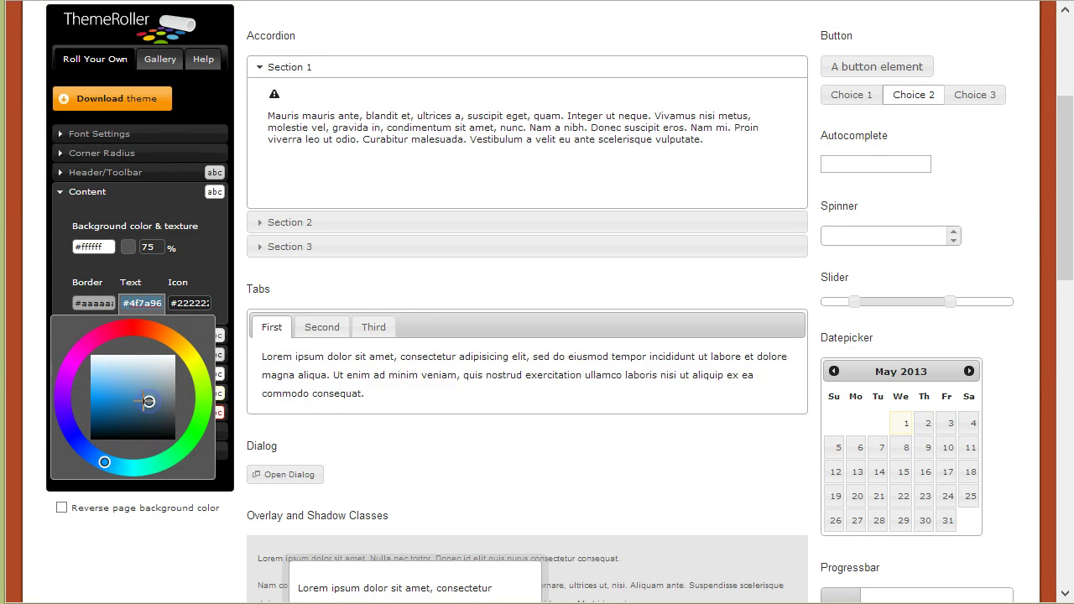
left_click_drag(149, 402, 140, 403)
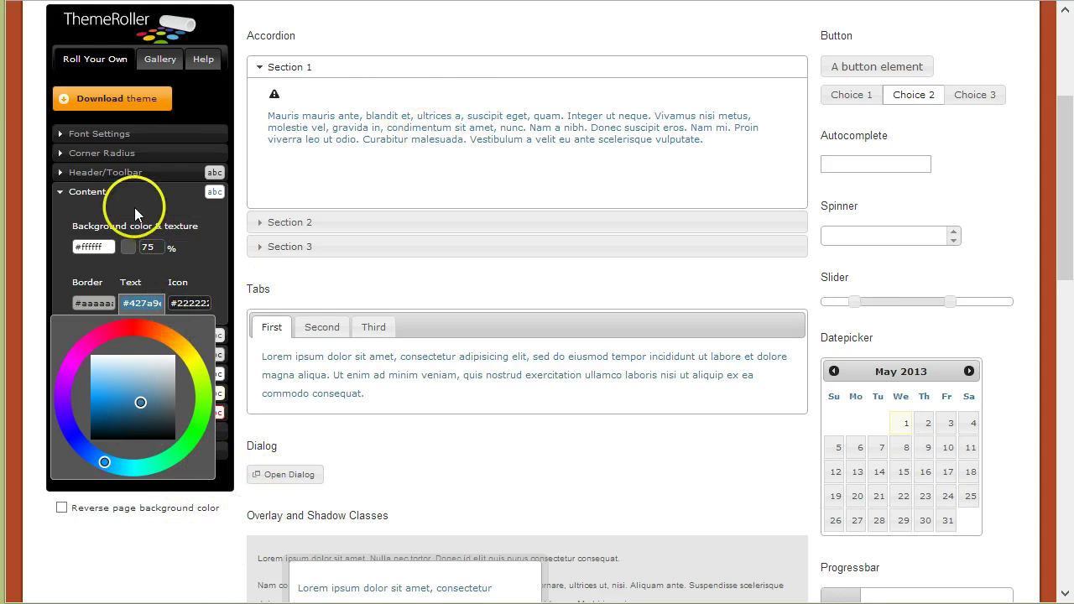
Set the Header/Toolbar text colour to a dark blue shade
left_click(126, 172)
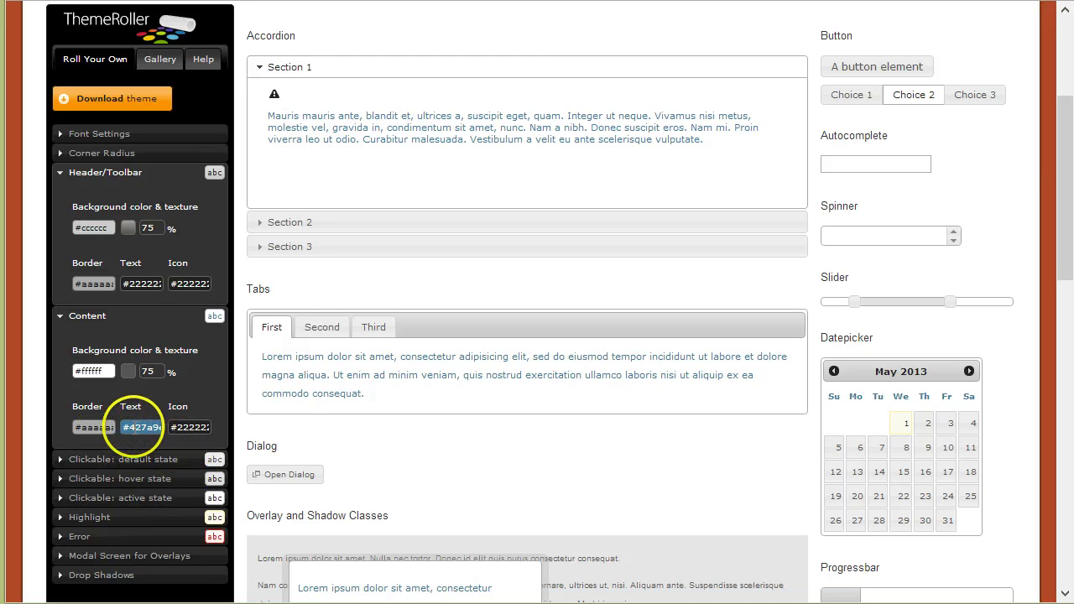
left_click(136, 283)
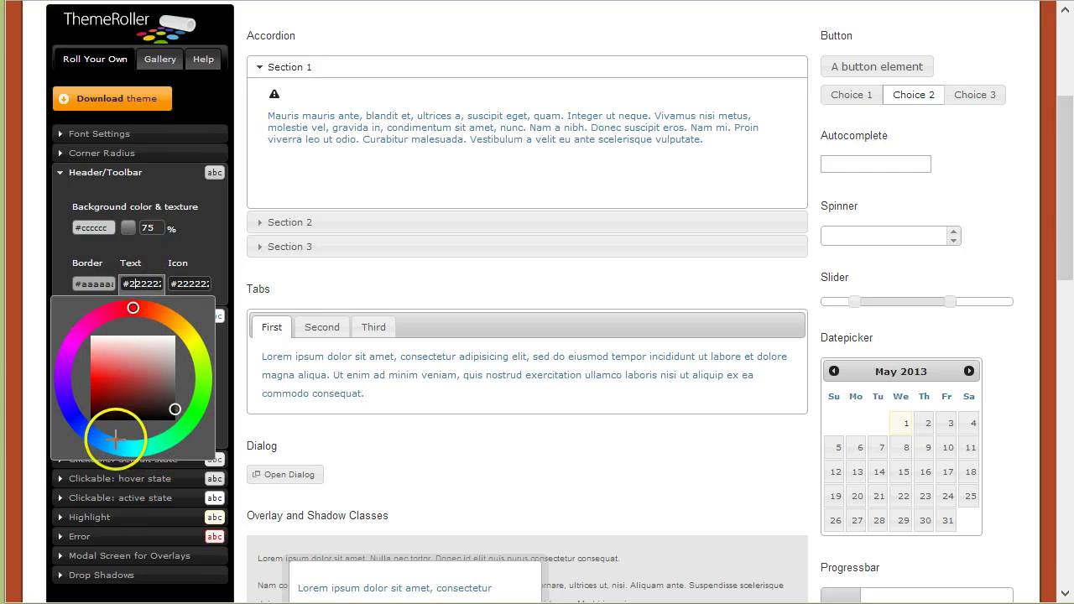
left_click(96, 438)
left_click_drag(124, 351, 125, 396)
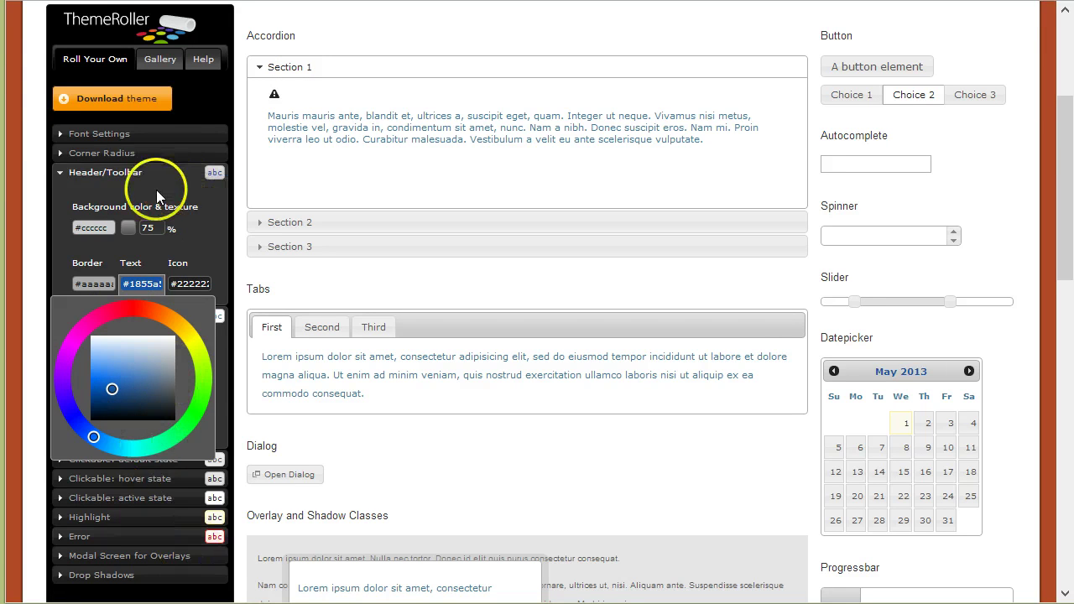
left_click(126, 176)
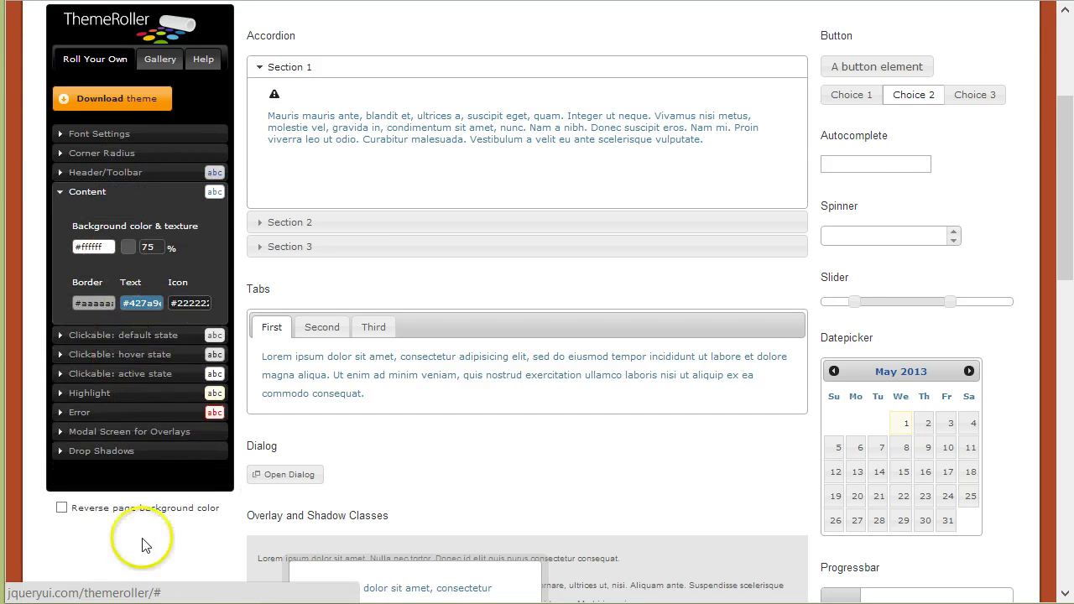
Set the Clickable: active state text colour to dark red #9e2947
left_click(151, 374)
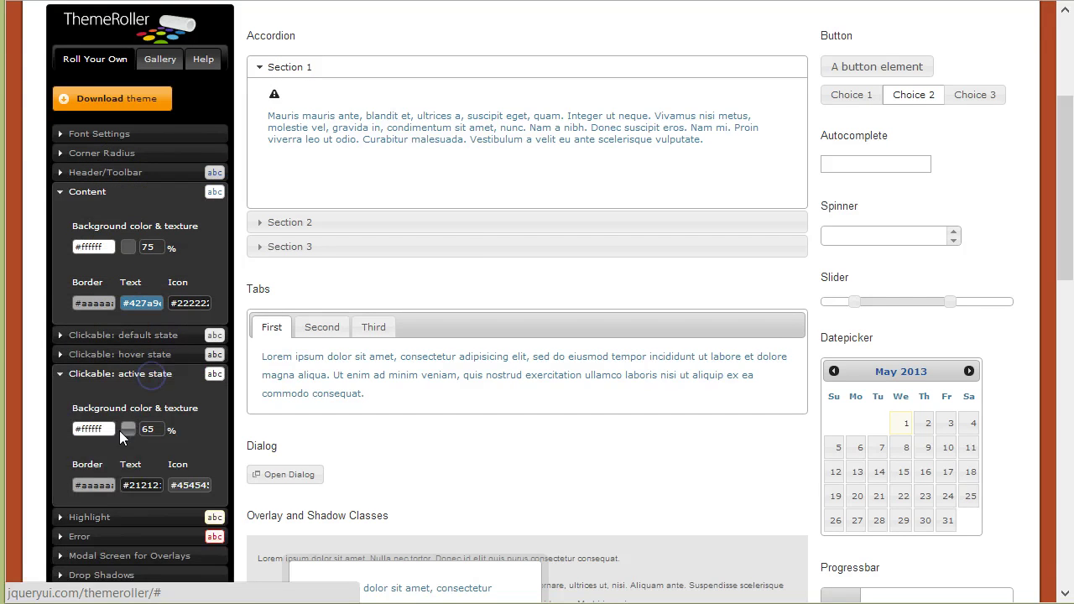
left_click(161, 485)
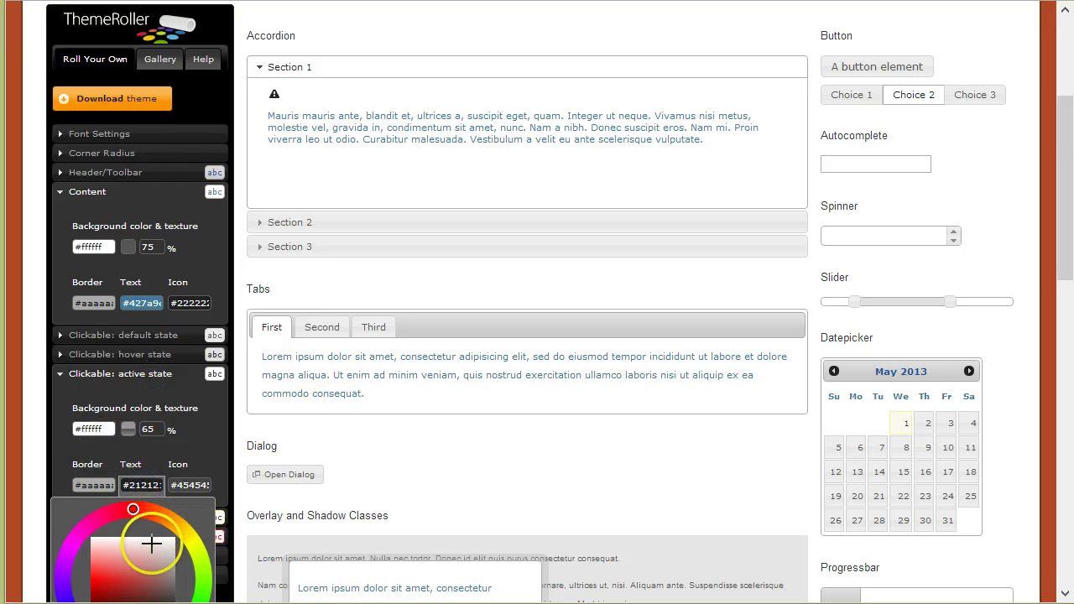
scroll(177, 520, "down", 2)
left_click(114, 343)
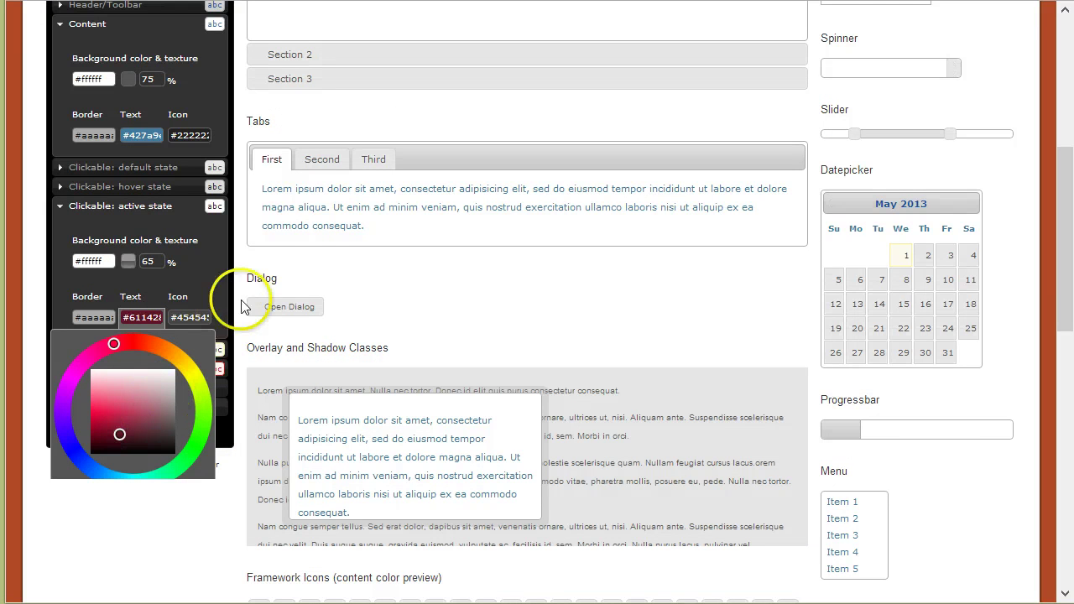
left_click(110, 420)
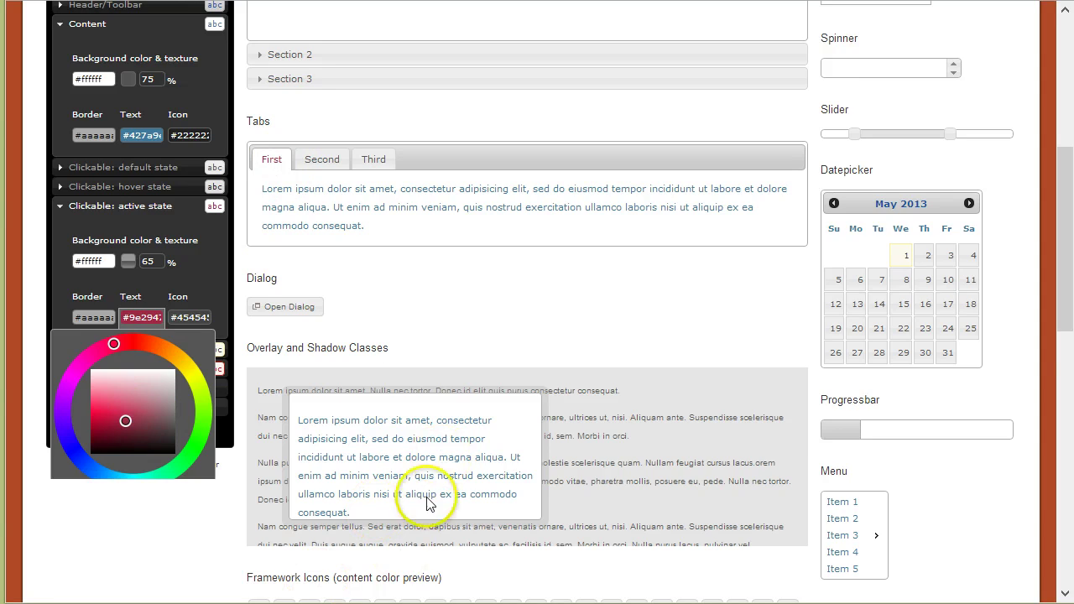
scroll(420, 293, "up", 4)
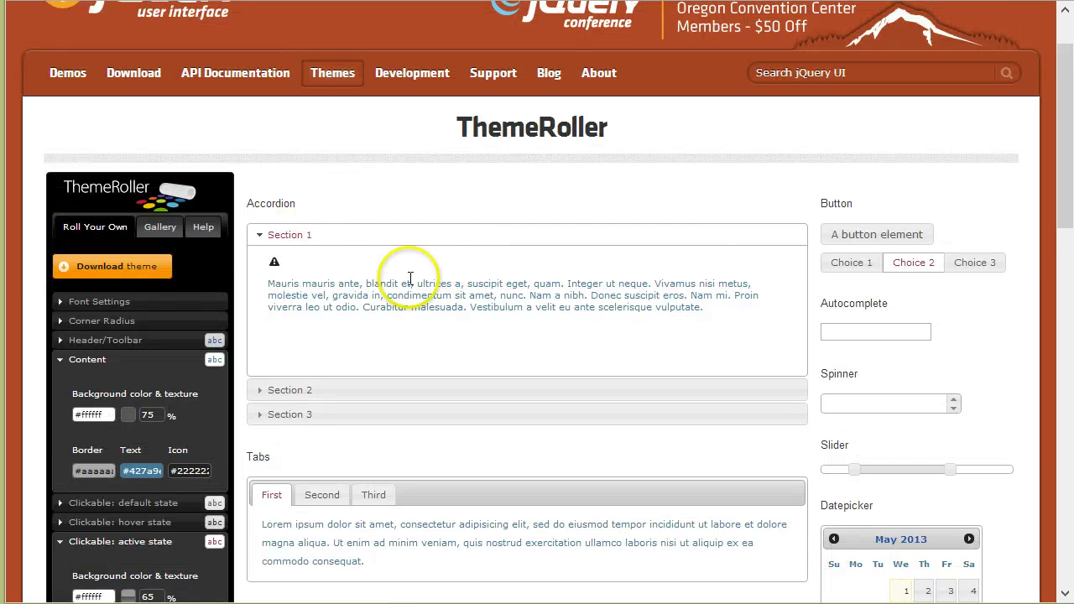
scroll(683, 305, "down", 10)
scroll(588, 343, "up", 10)
scroll(230, 273, "down", 5)
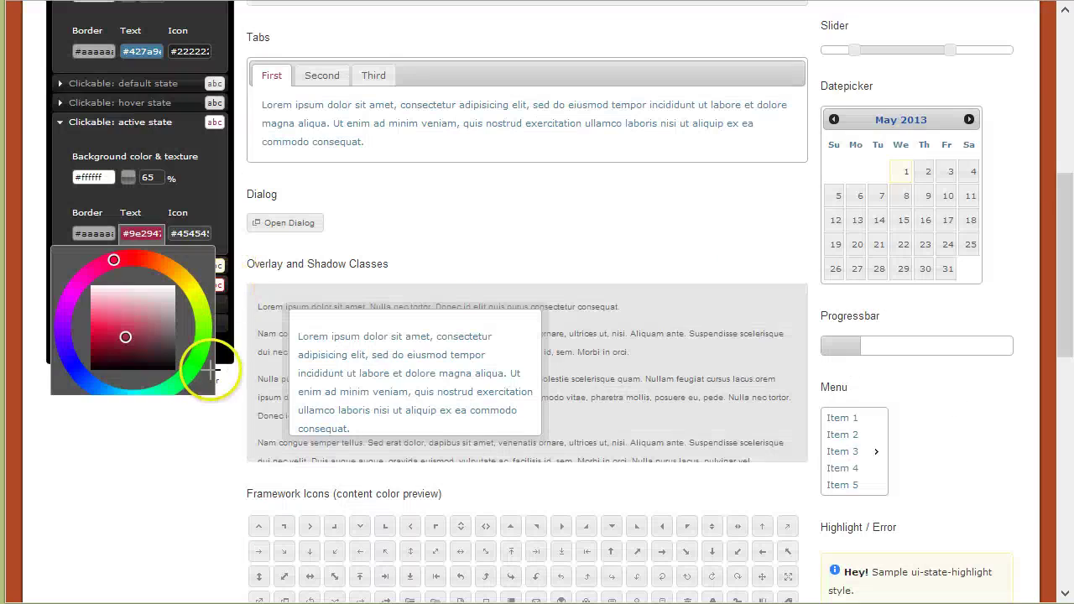
left_click(140, 470)
scroll(143, 470, "up", 1)
scroll(148, 554, "up", 3)
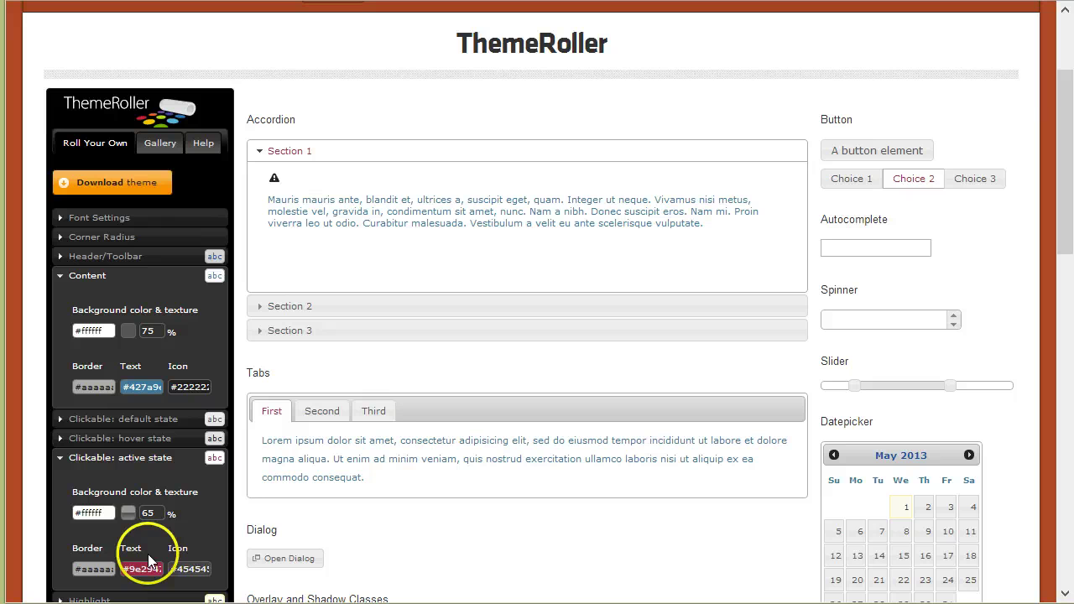
Take the custom theme to Download Builder and set the theme folder name to 'redish'
left_click(117, 180)
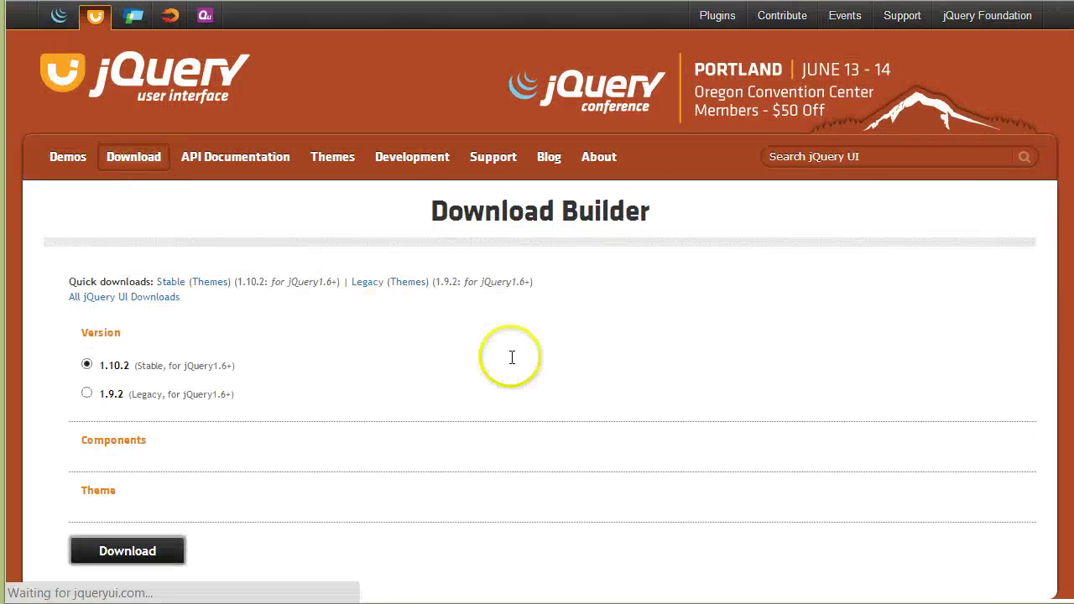
left_click_drag(1064, 264, 1019, 448)
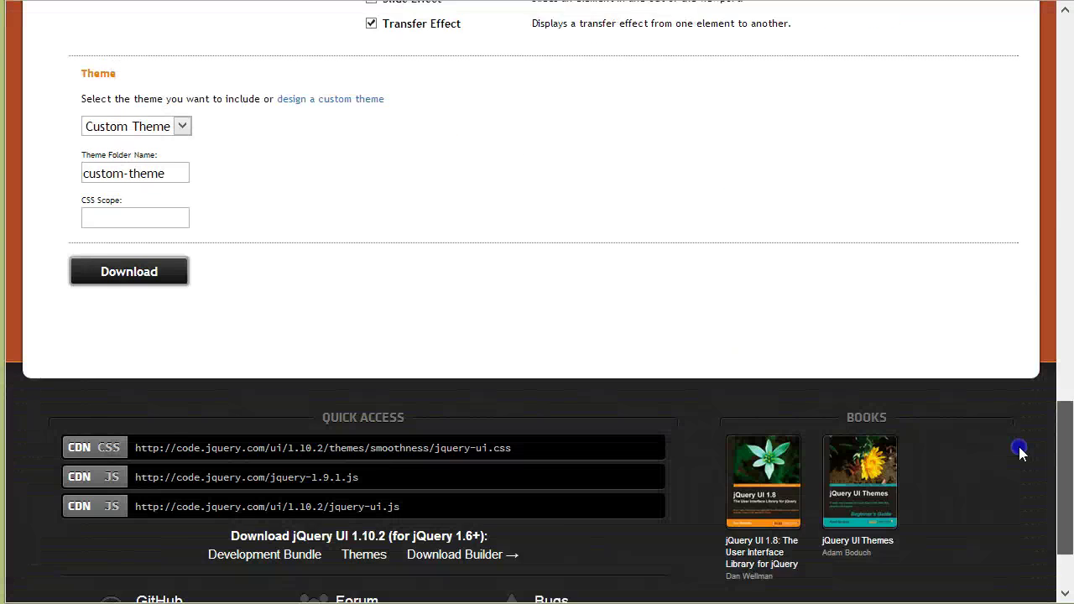
mouse_move(180, 236)
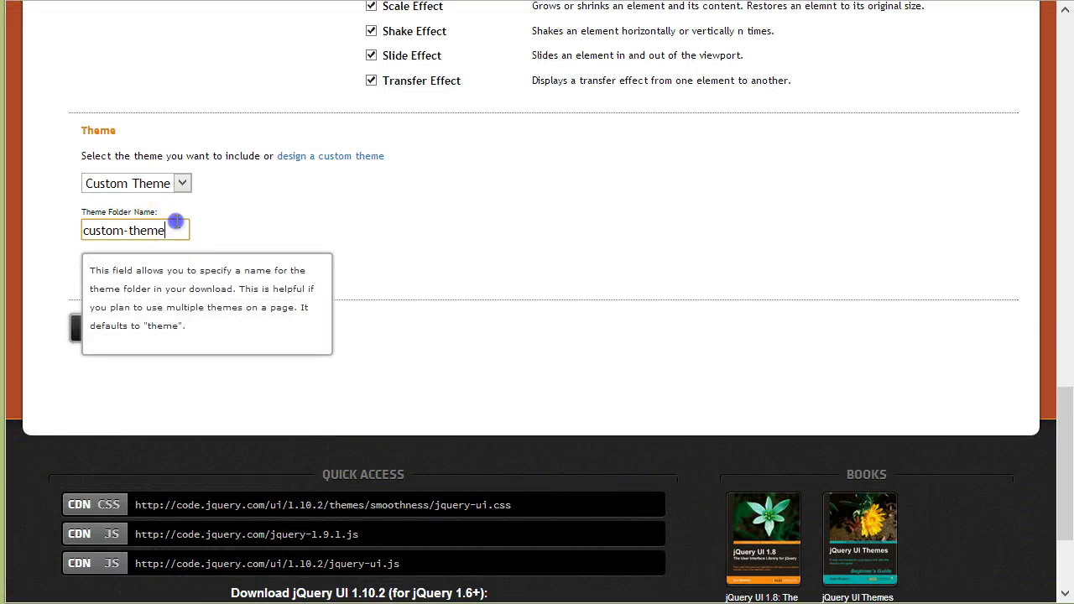
left_click_drag(189, 225, 36, 207)
type("re")
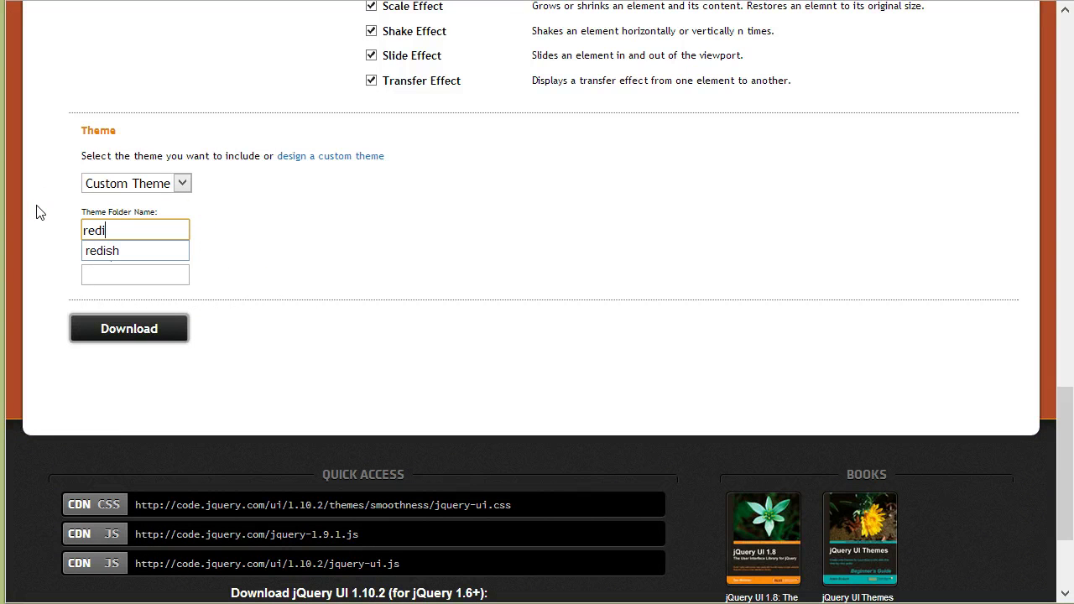
type("di")
left_click(150, 244)
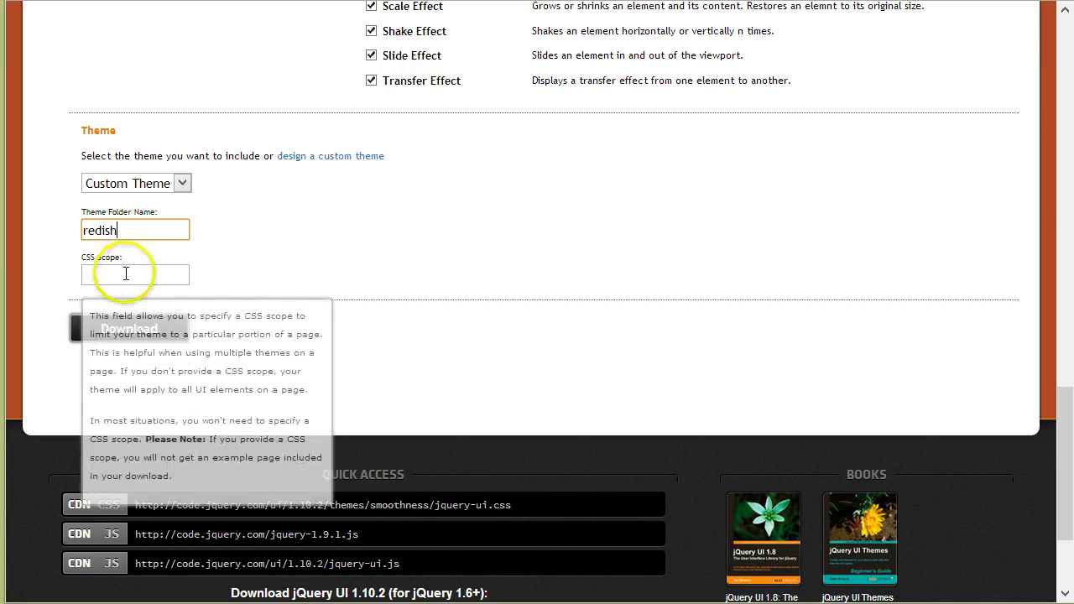
Set the CSS Scope field to '.redish'
left_click(126, 273)
left_click_drag(125, 237, 77, 254)
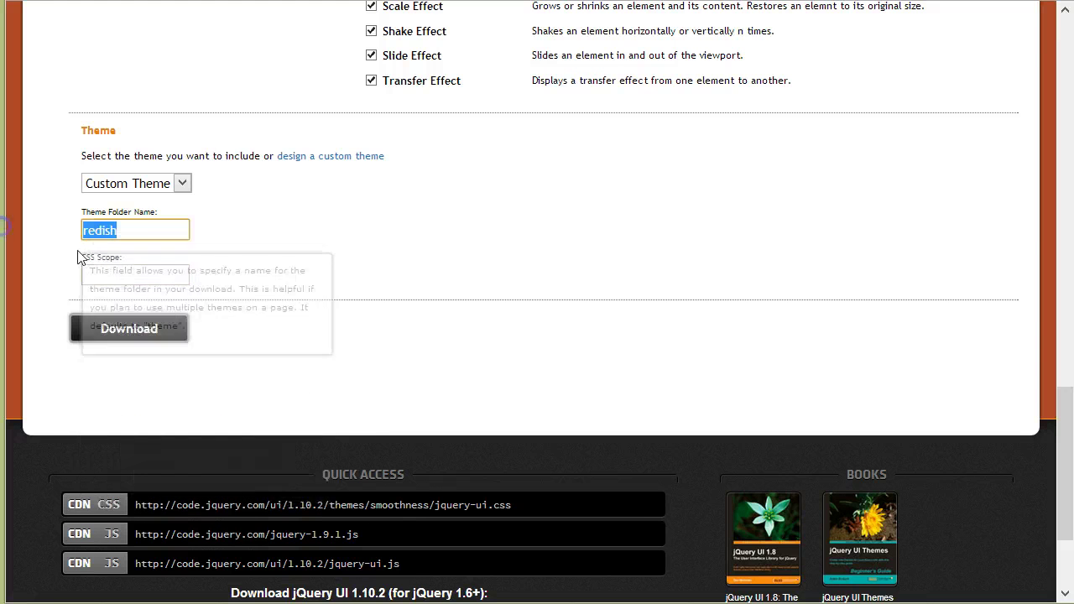
left_click(157, 278)
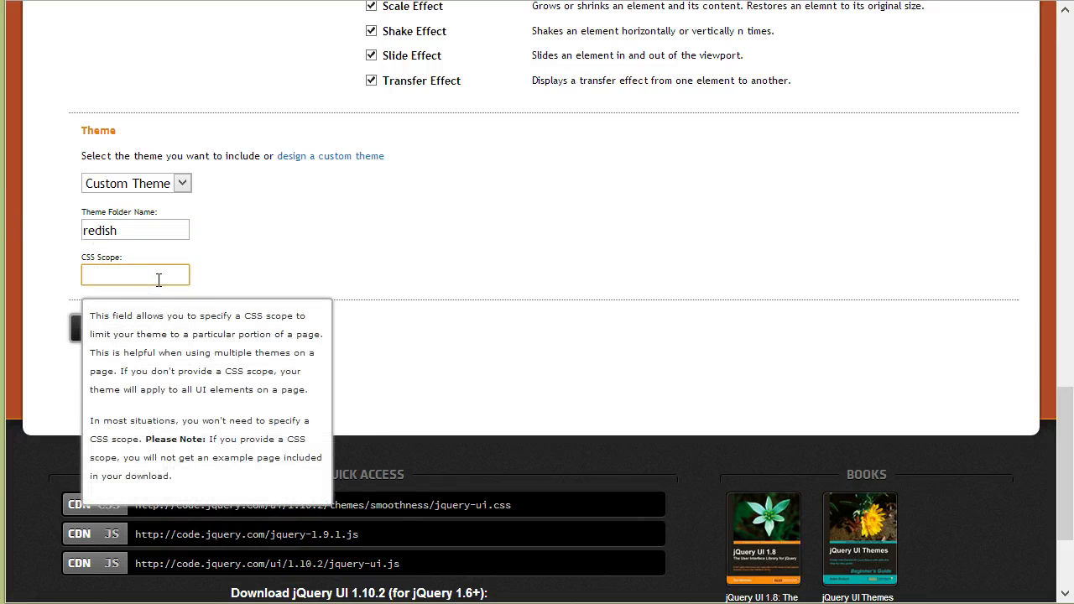
left_click(159, 279)
type(".redish")
left_click(257, 232)
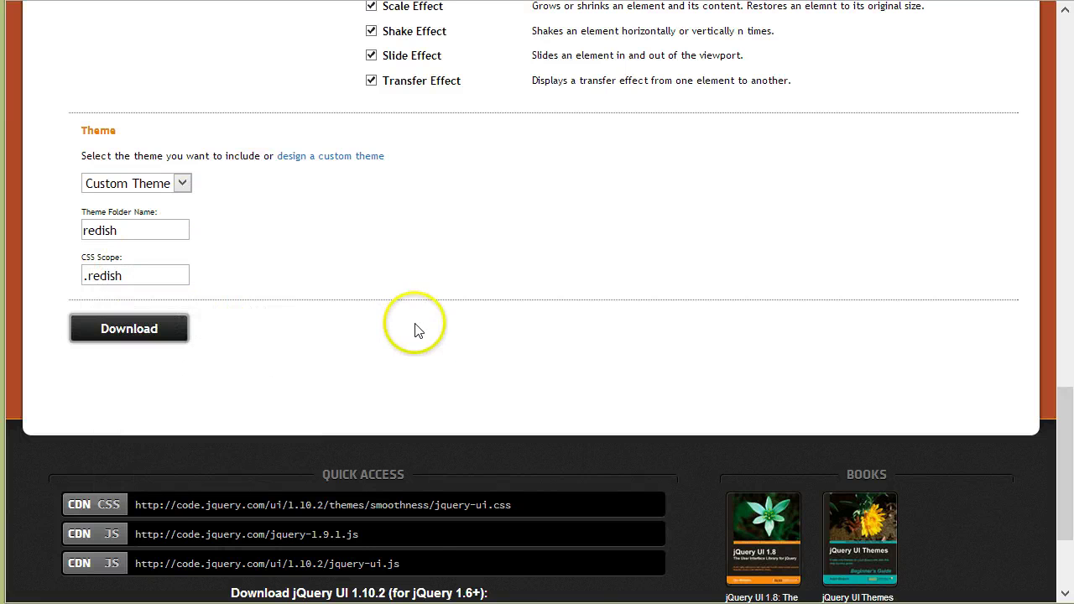
Download the jquery-ui-1.10.2 theme zip with the redish settings
left_click_drag(160, 277, 38, 277)
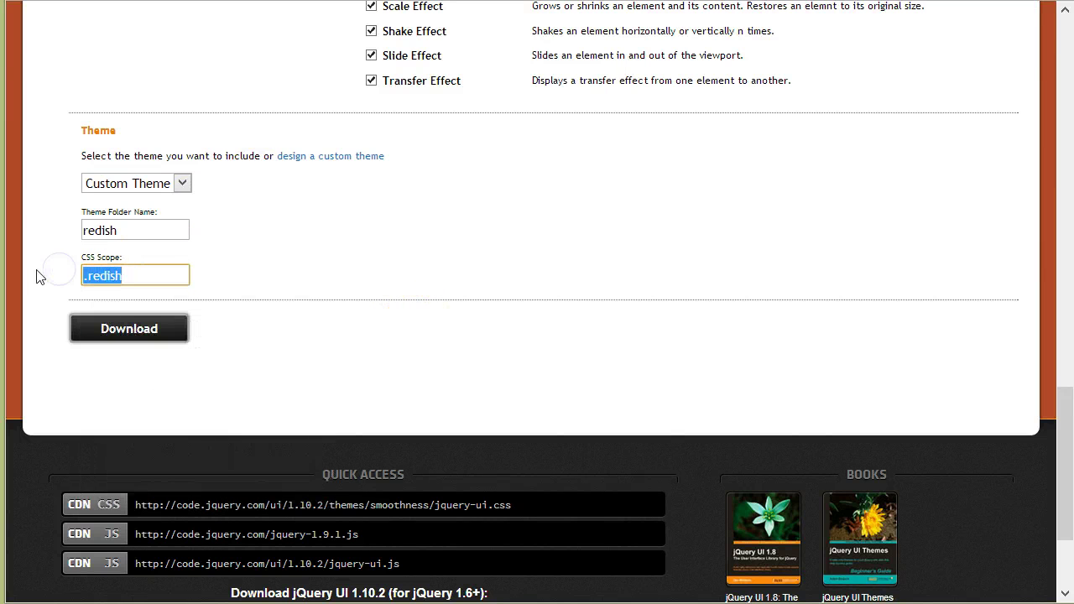
mouse_move(182, 276)
left_mouse_down()
mouse_move(126, 271)
mouse_move(4, 300)
mouse_move(369, 335)
left_mouse_up()
left_click(367, 334)
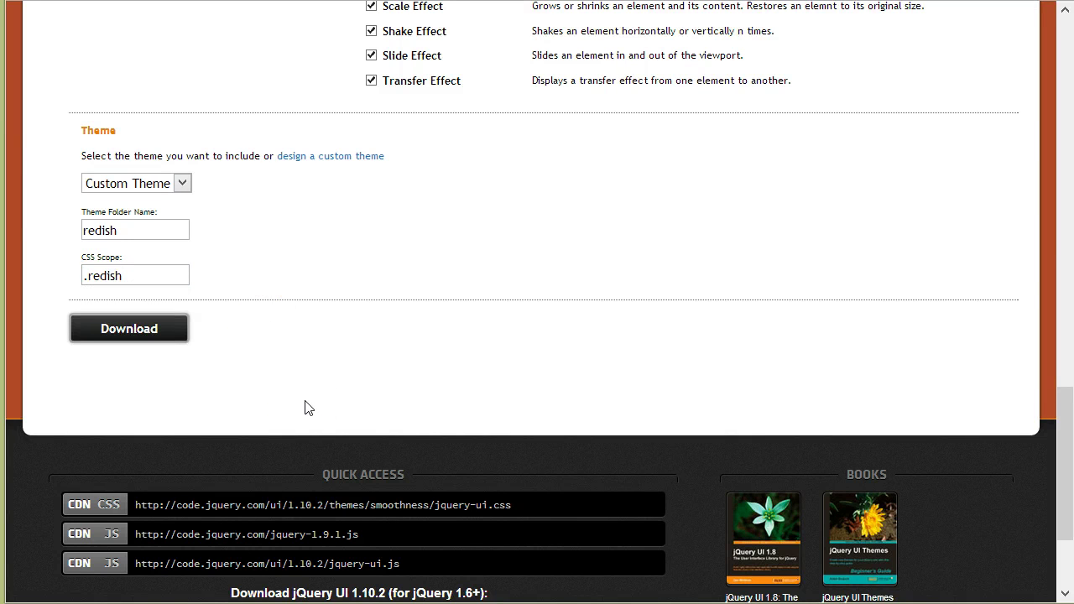
left_click(178, 282)
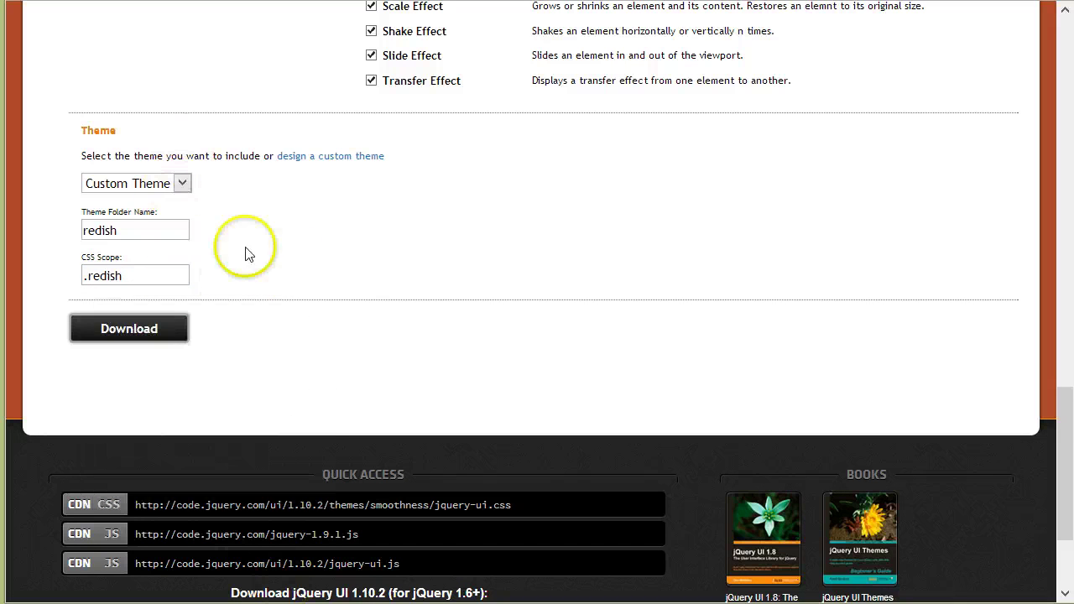
left_click_drag(202, 278, 82, 282)
left_click(352, 297)
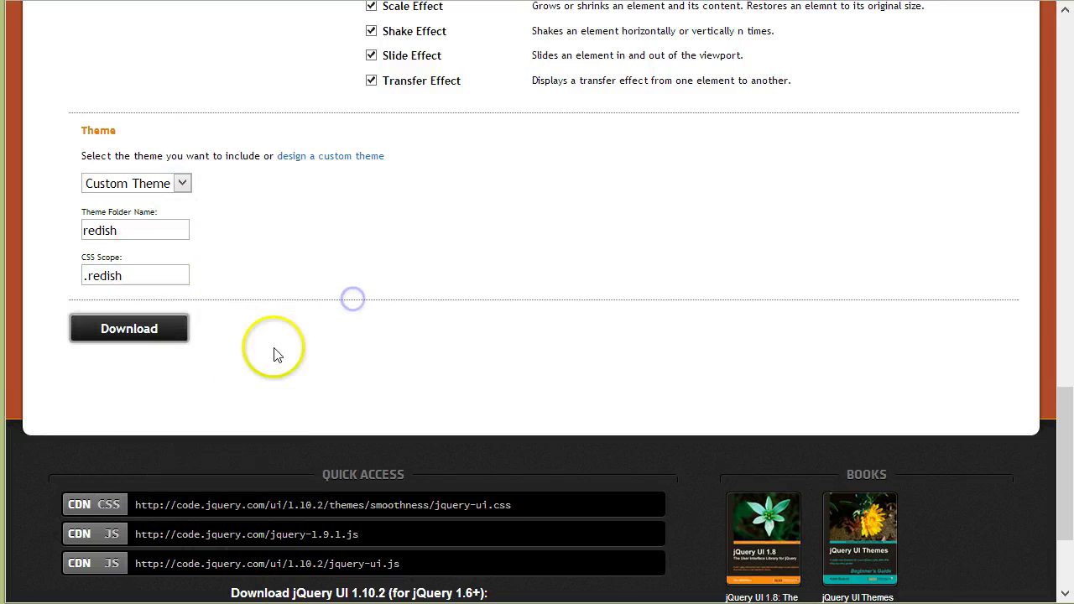
left_click(138, 344)
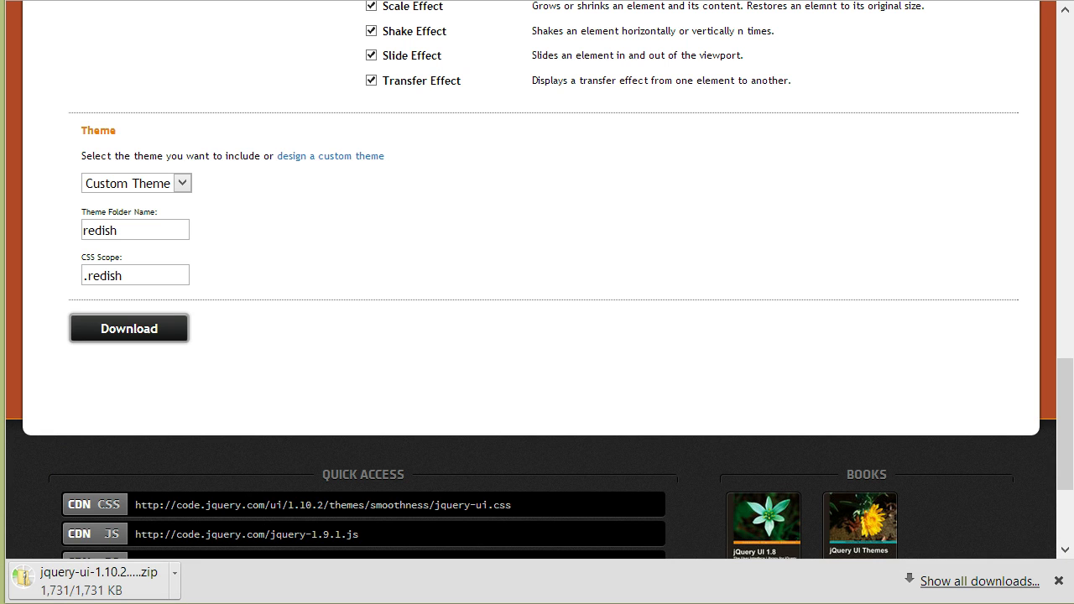
Back in Tabs Pro settings, upload jquery-ui-1.10.2.custom (1).zip through 'or Upload New'
key("ctrl+Tab")
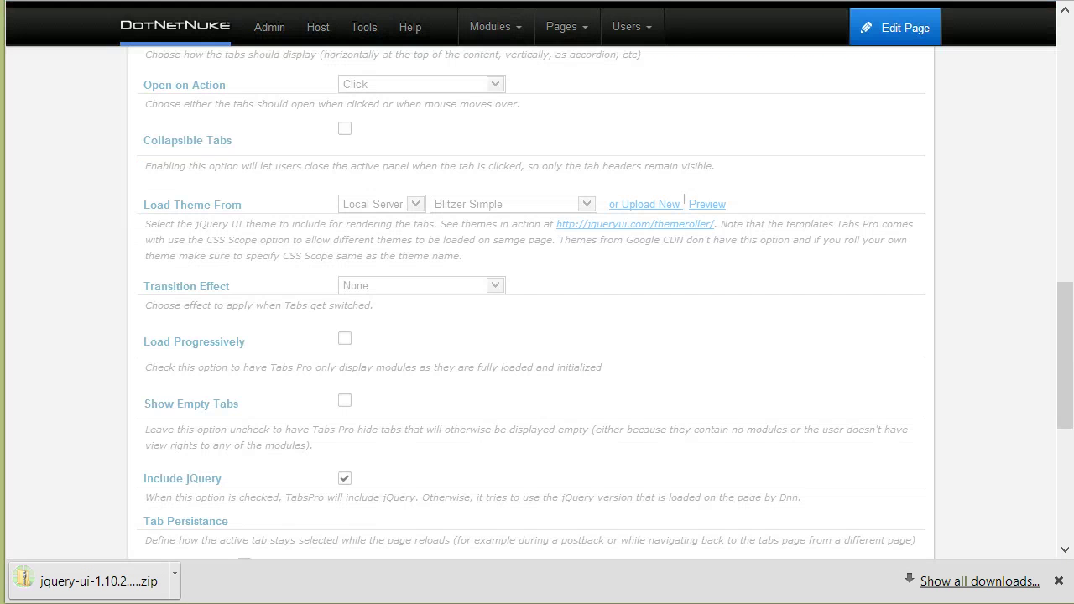
left_click(646, 206)
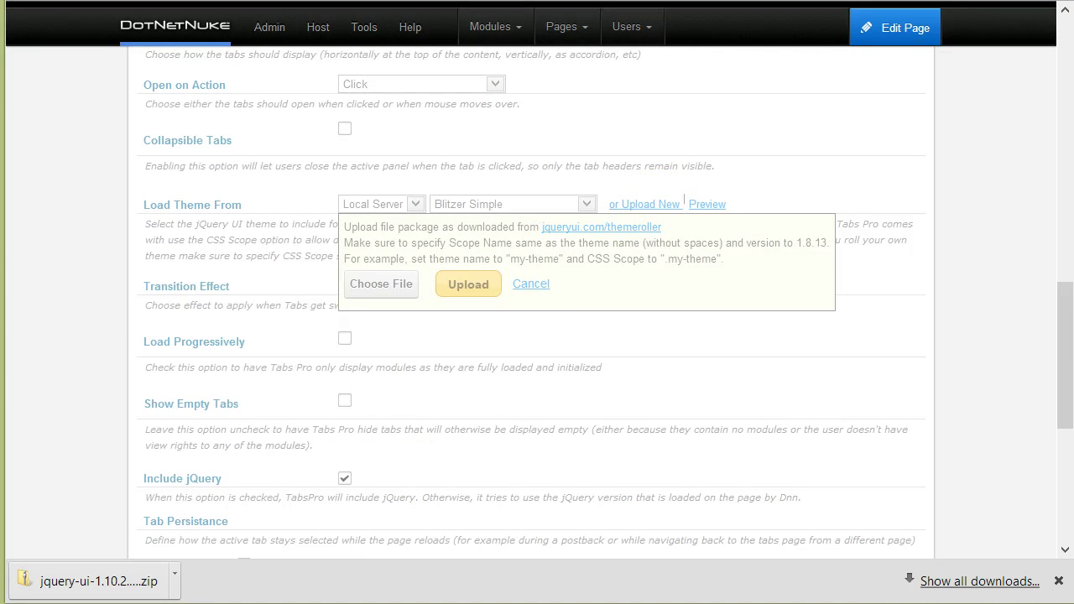
key("Return")
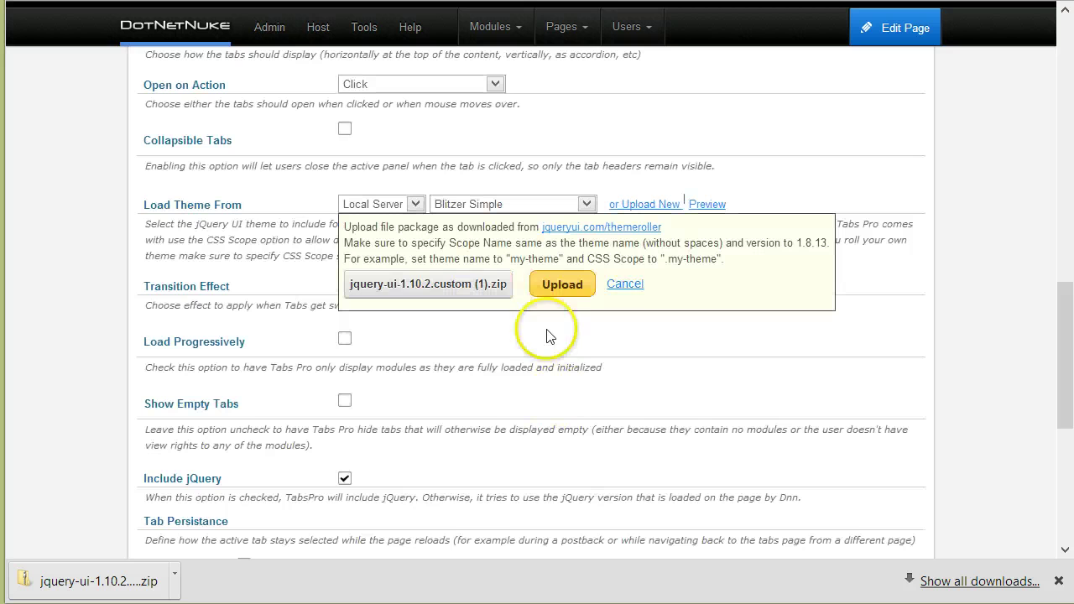
left_click(563, 284)
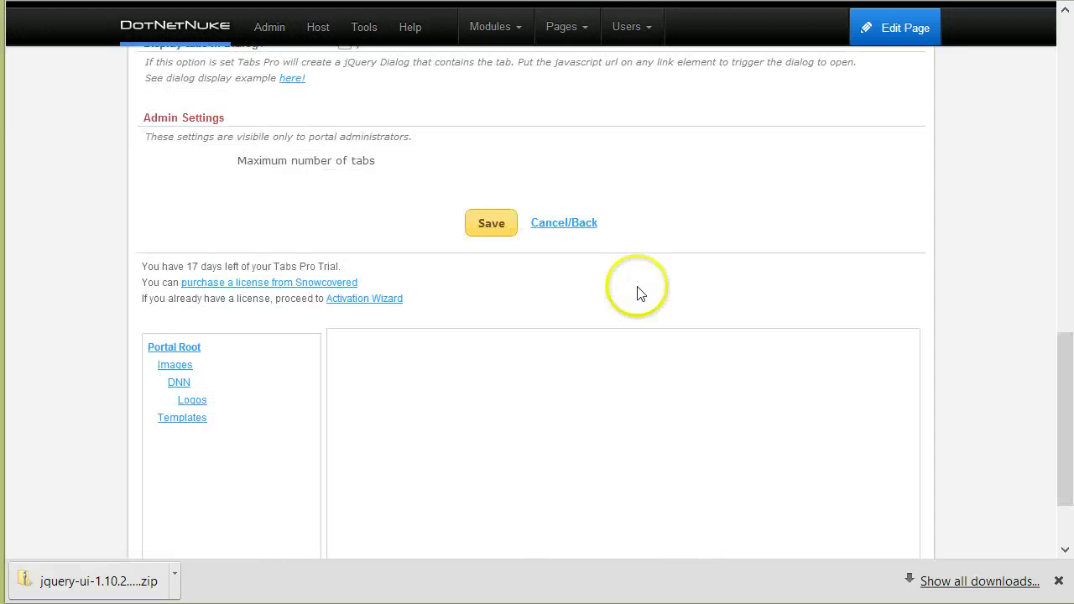
Choose the uploaded Redish theme in the Load Theme From theme list
scroll(546, 285, "up", 5)
scroll(580, 252, "up", 3)
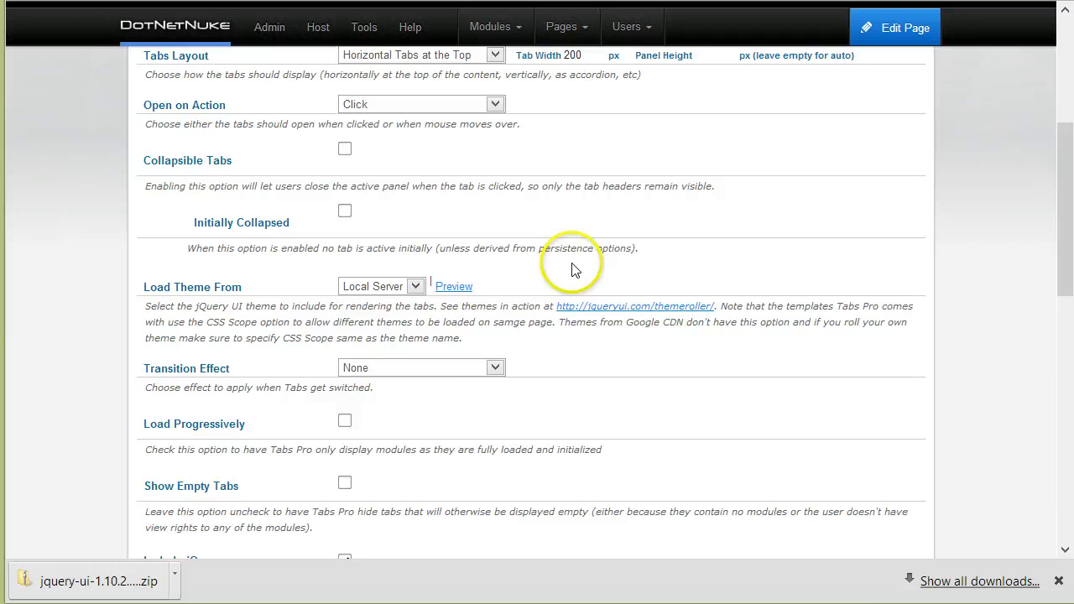
scroll(571, 269, "down", 3)
scroll(551, 280, "up", 2)
scroll(556, 281, "down", 5)
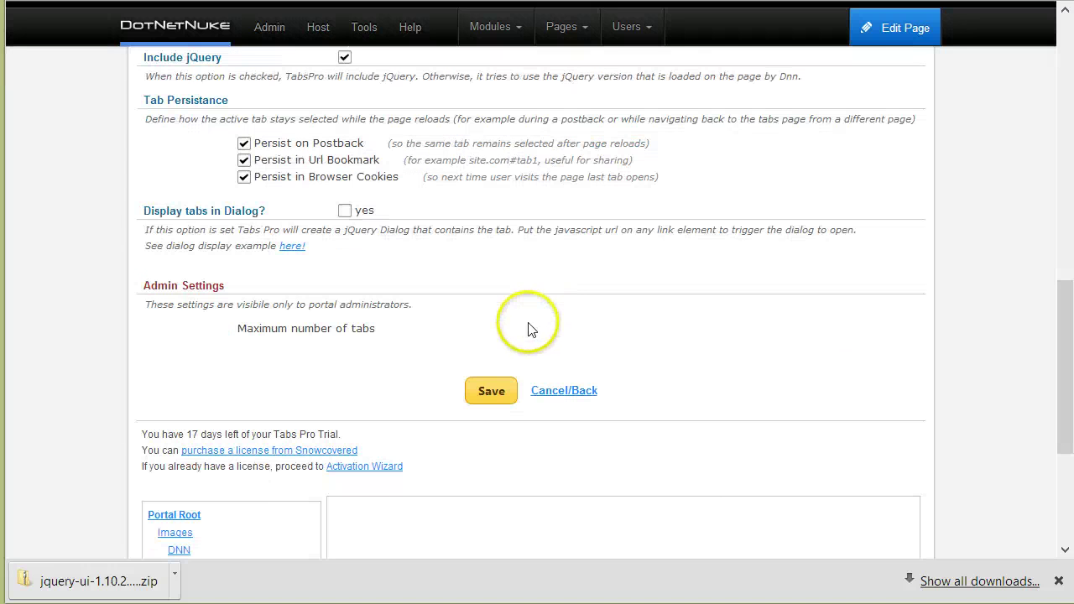
scroll(528, 328, "up", 8)
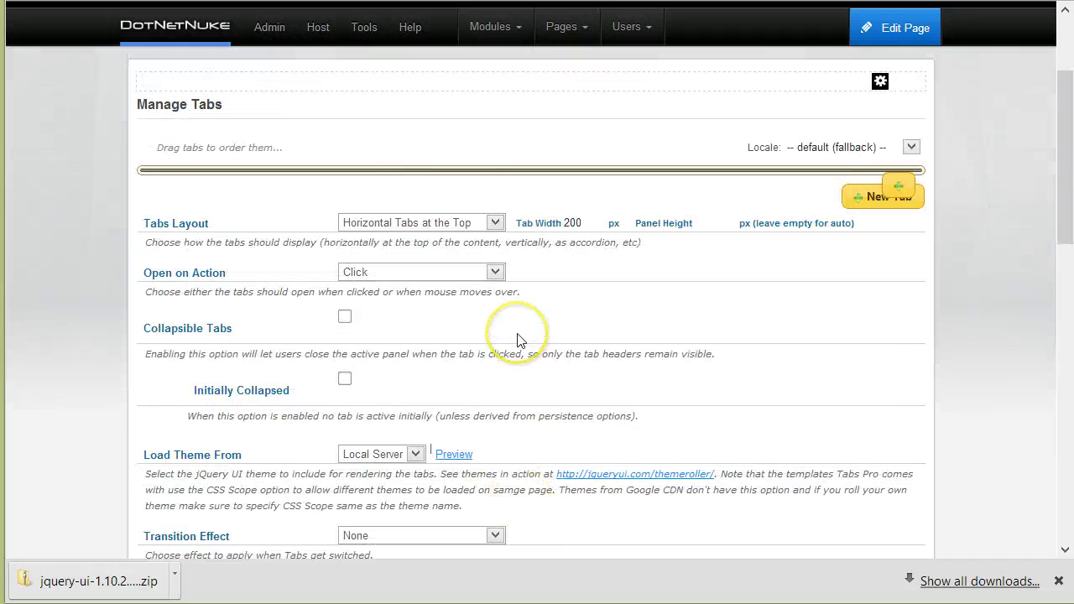
scroll(515, 341, "down", 10)
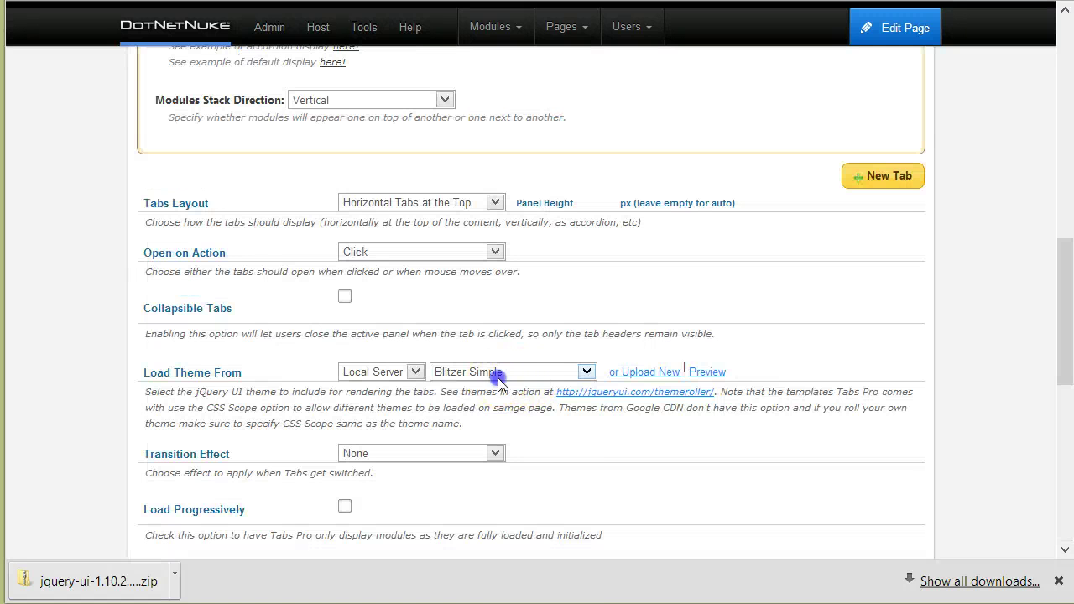
left_click(499, 379)
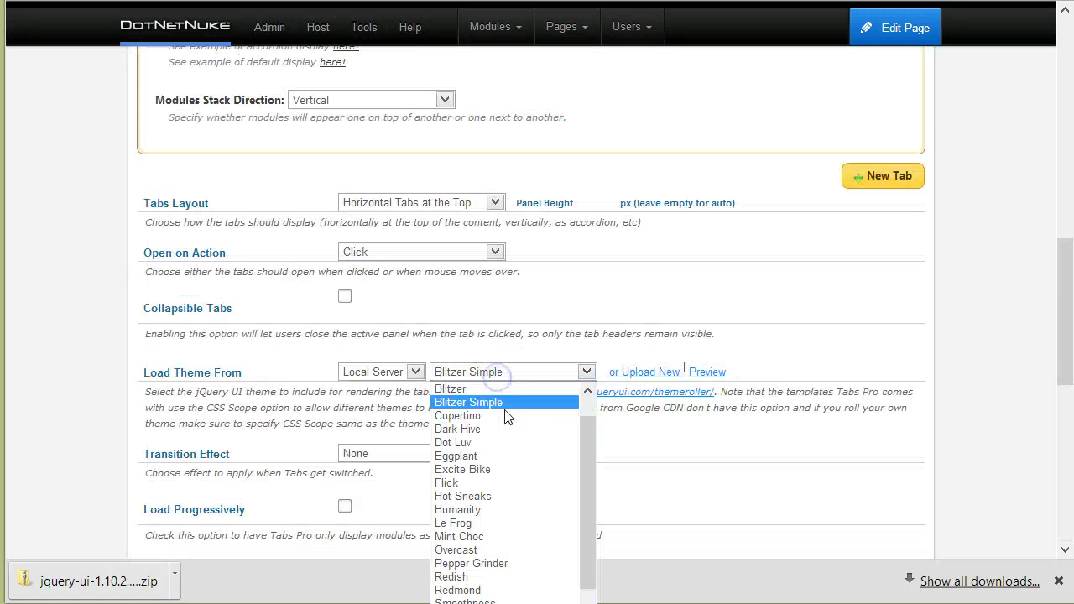
scroll(540, 576, "down", 2)
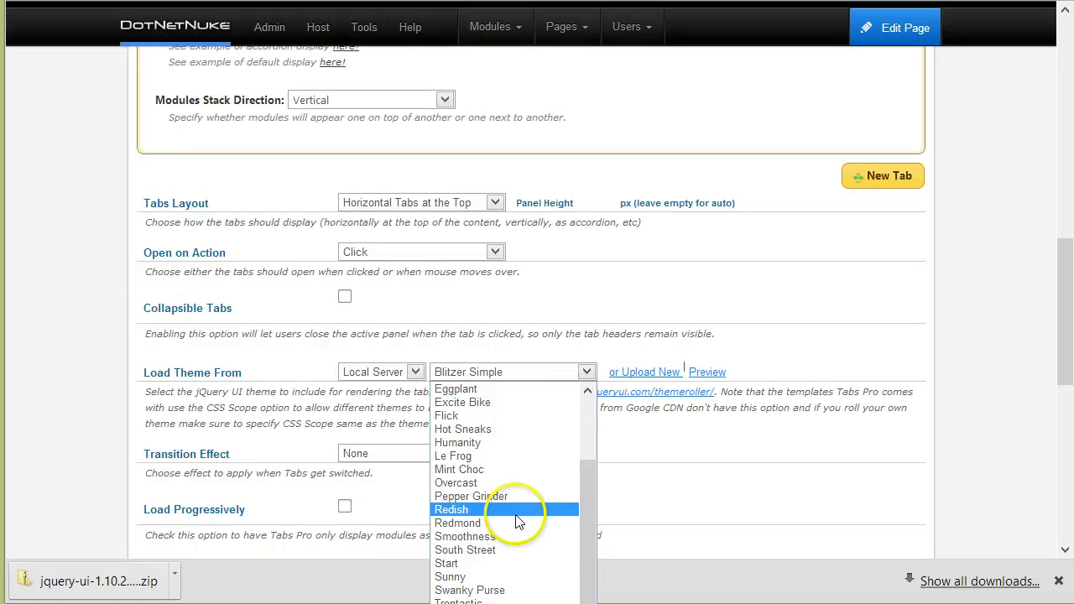
left_click(514, 514)
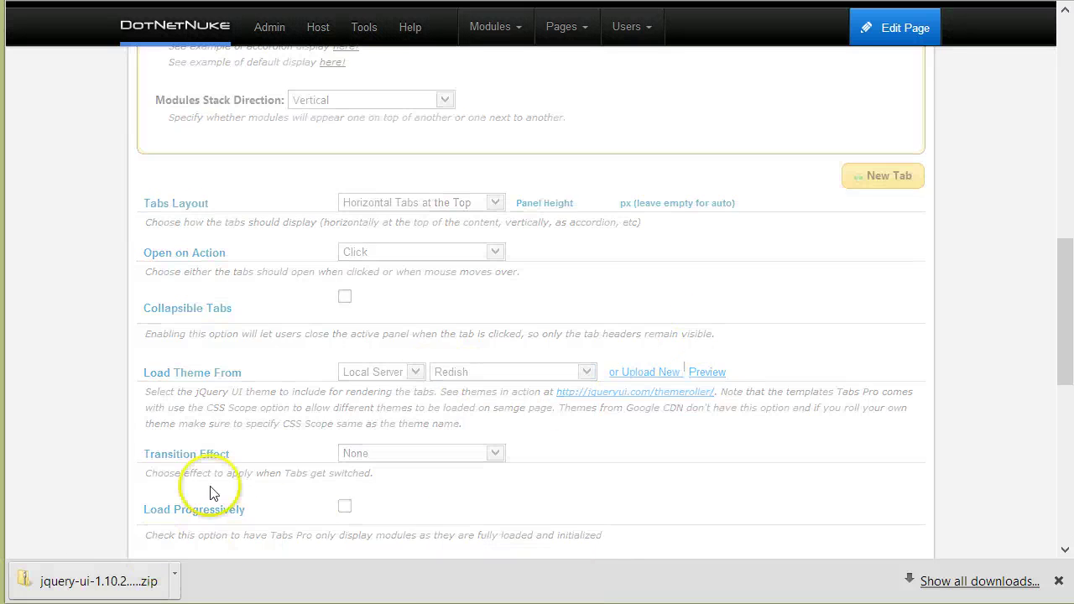
Save the Tabs Pro module settings
scroll(621, 451, "down", 7)
scroll(460, 288, "up", 7)
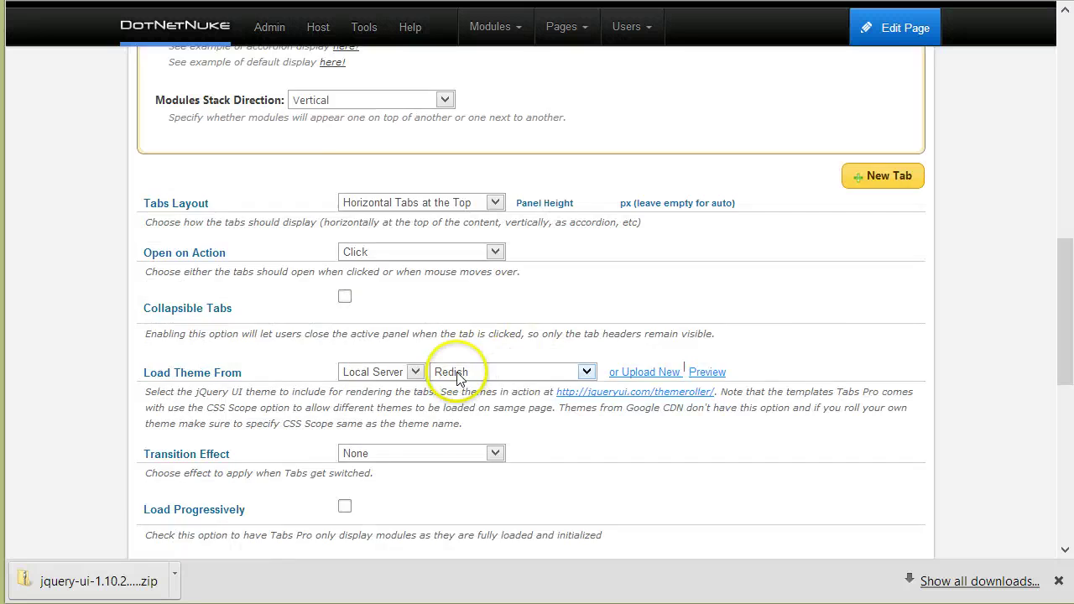
scroll(446, 374, "down", 7)
left_click(491, 386)
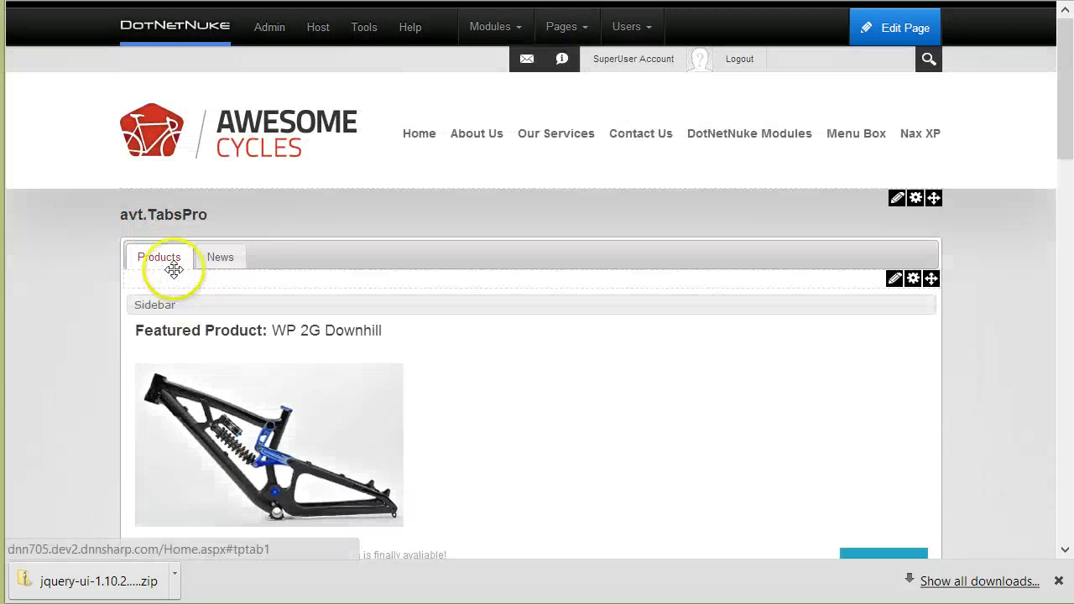
Switch between the Redish-styled News and Products tabs, ending on News with the Awesome Cycles articles
left_click(217, 271)
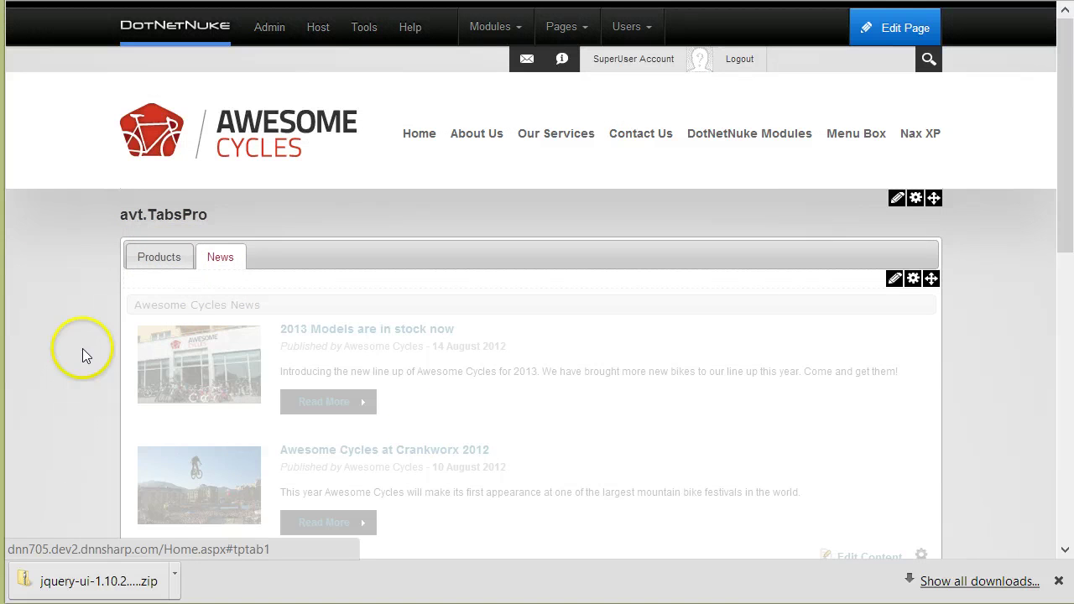
left_click(165, 262)
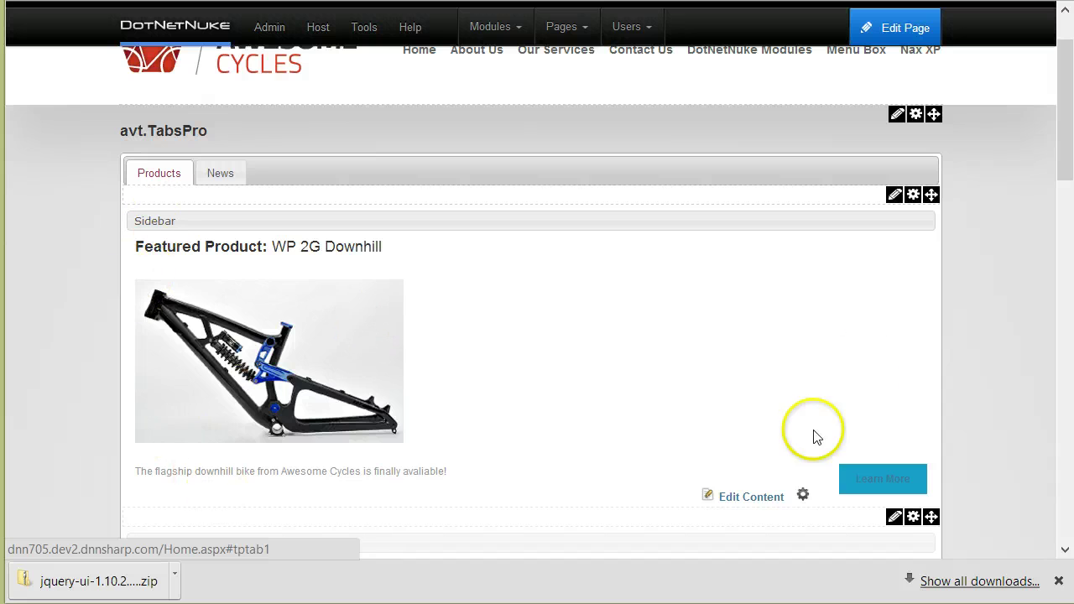
scroll(614, 263, "down", 8)
scroll(470, 403, "down", 3)
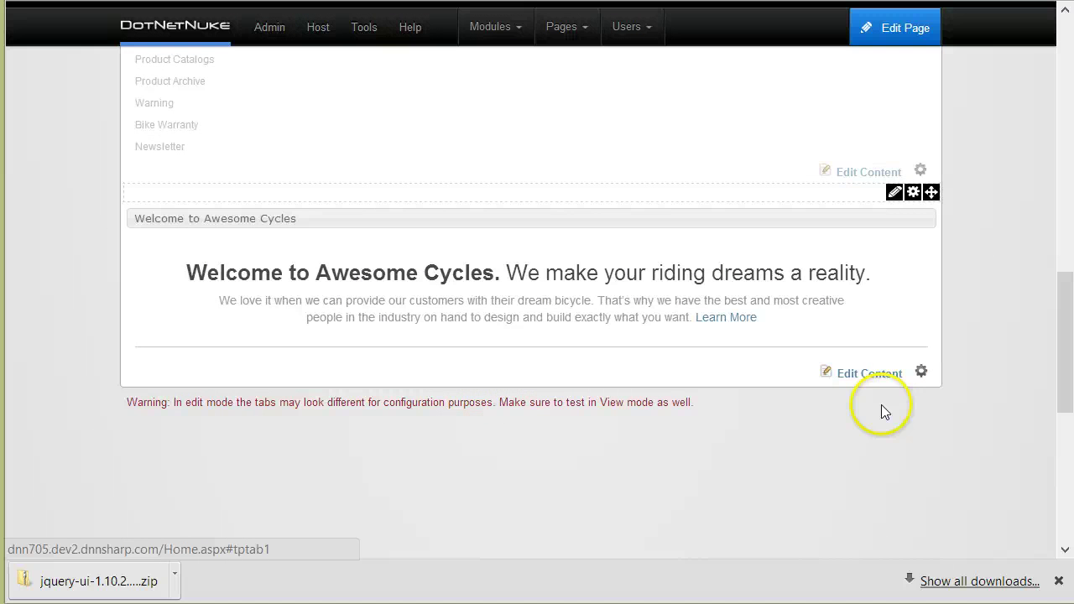
scroll(875, 436, "up", 4)
scroll(822, 328, "up", 8)
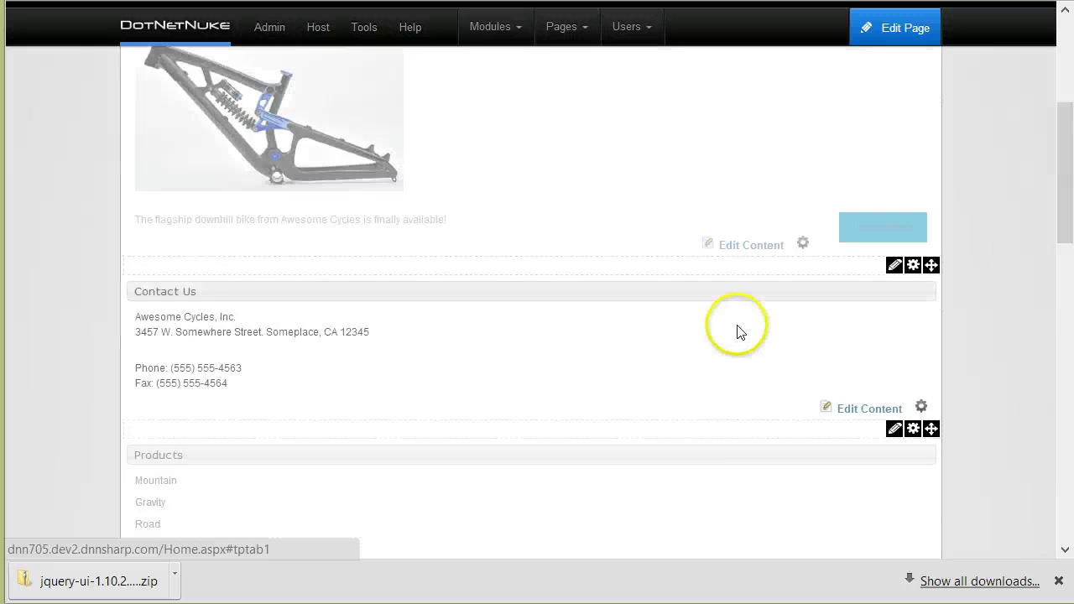
left_click(231, 258)
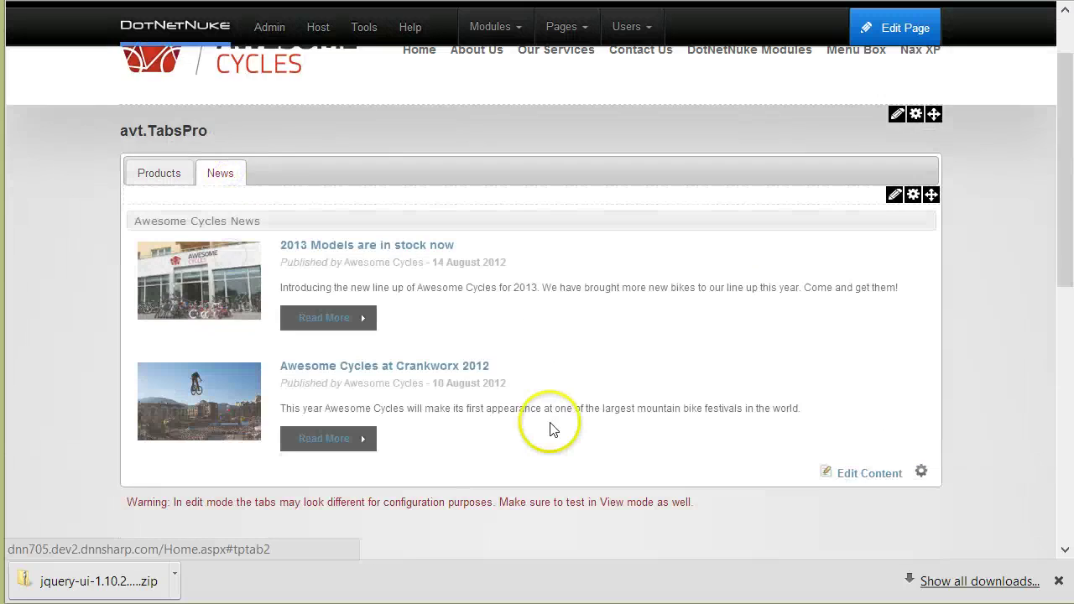
scroll(551, 228, "down", 2)
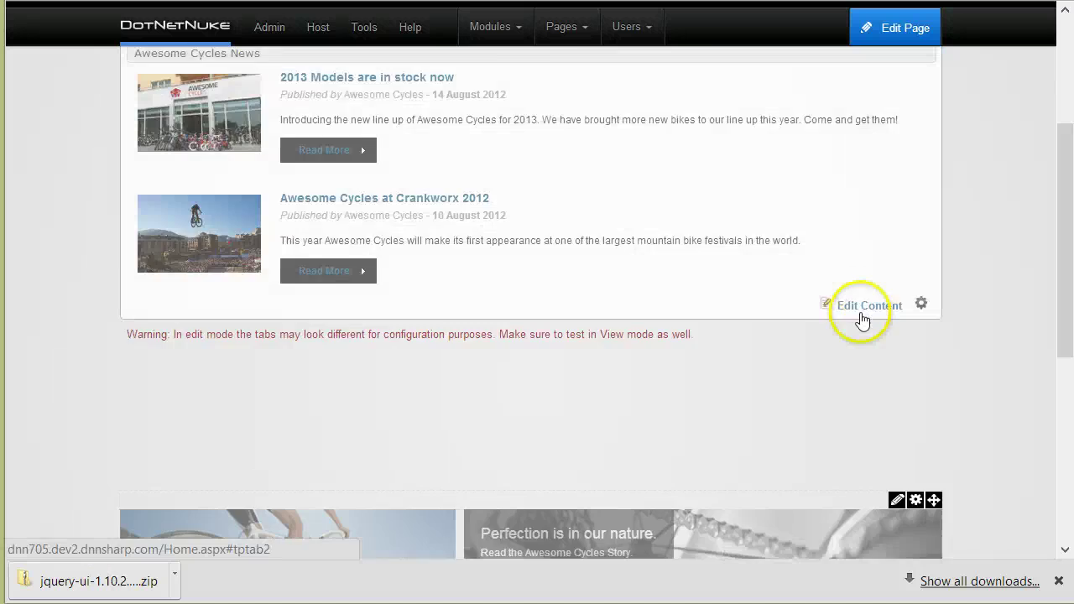
scroll(755, 336, "up", 2)
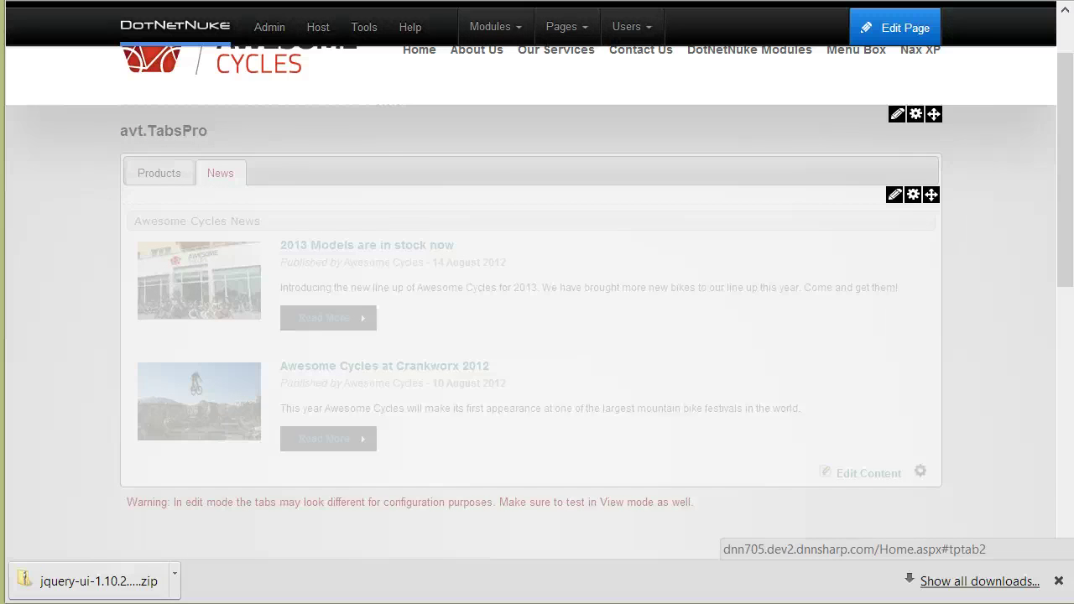
Open templates\redish\jquery-ui.css from Total Commander in the text editor
left_click(63, 195)
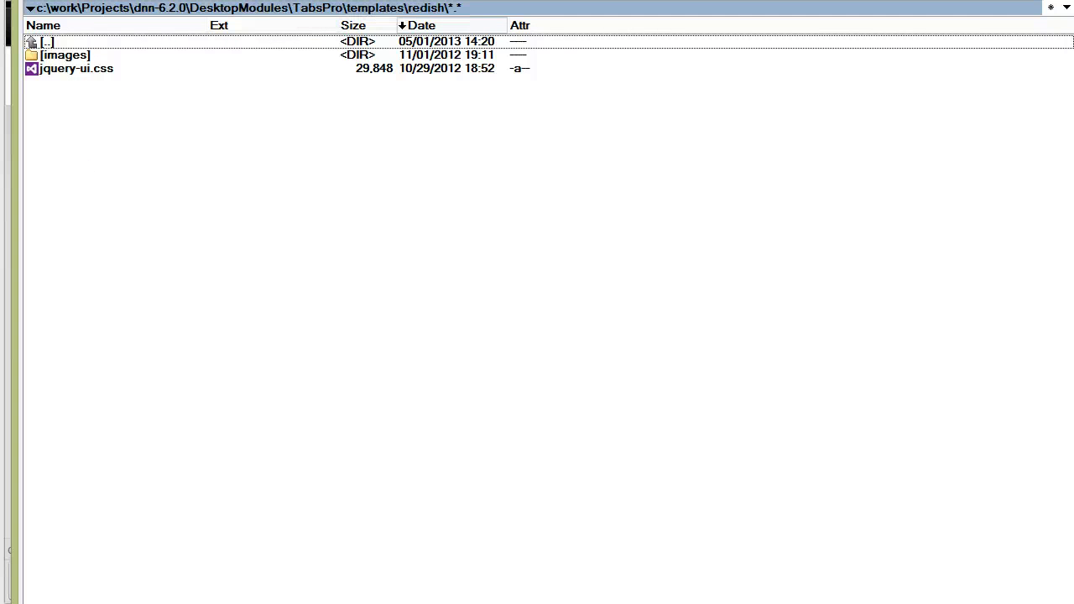
left_click(135, 290)
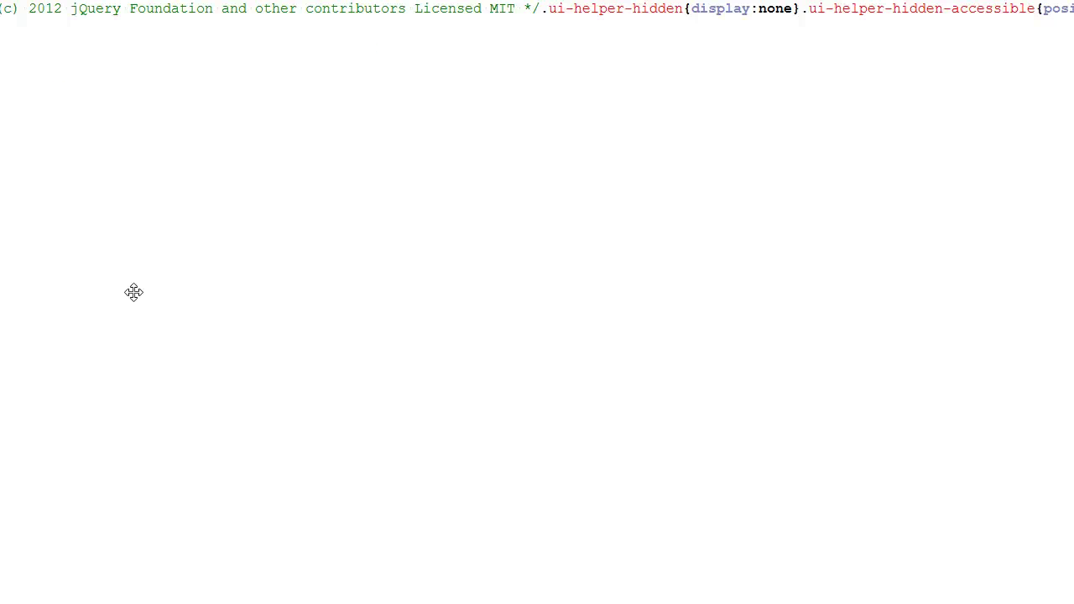
Insert '.reddish p { color: #ff0000 !important; }' as a new line 6 in jquery-ui.css
left_click(536, 120)
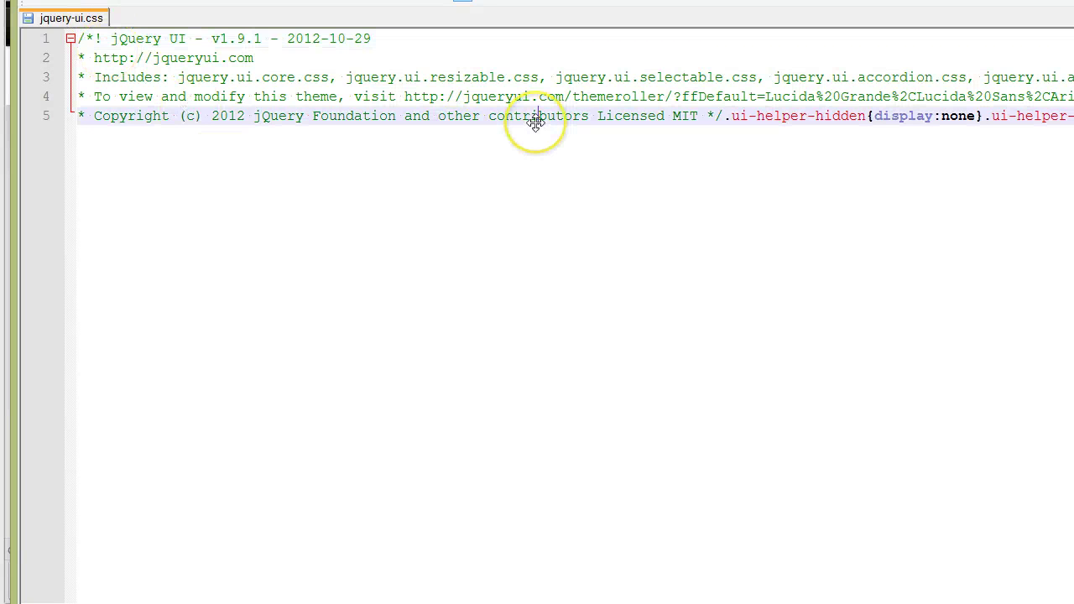
key("End")
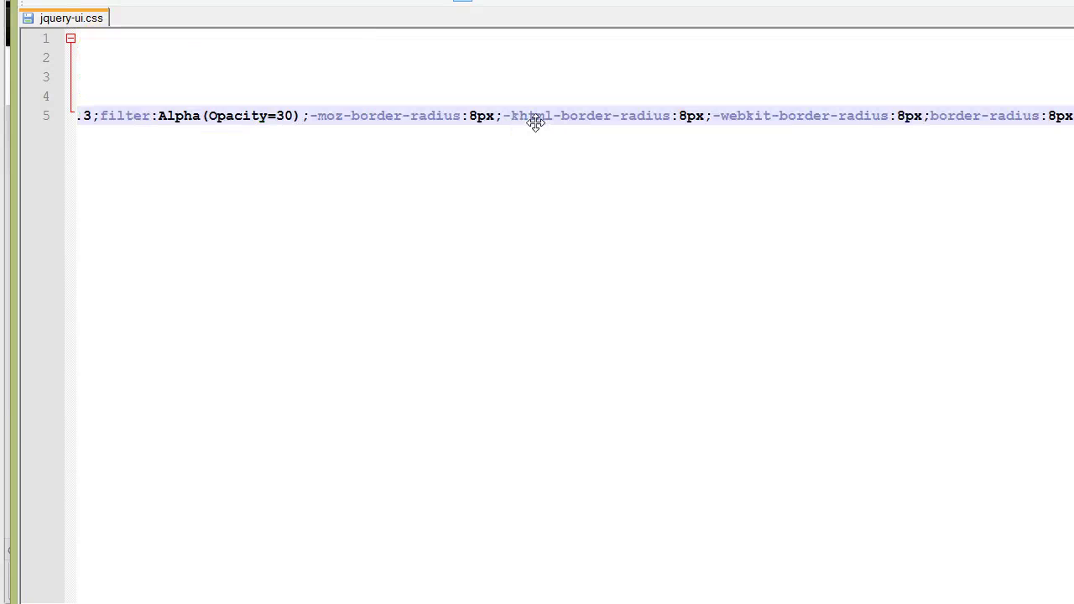
key("Return")
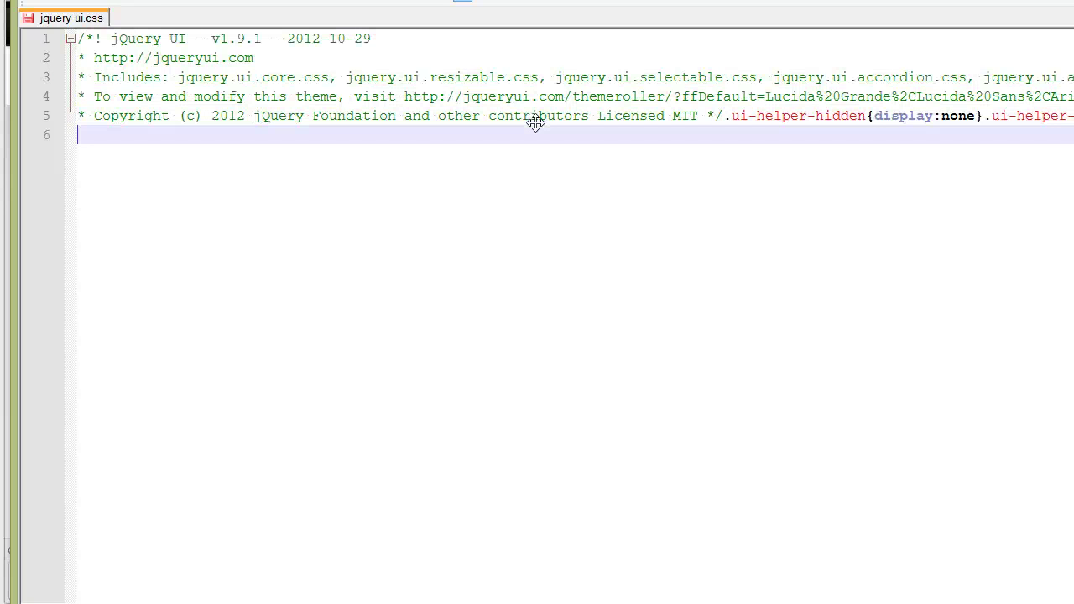
type(".reddish p {}")
key("Right")
type("color: #")
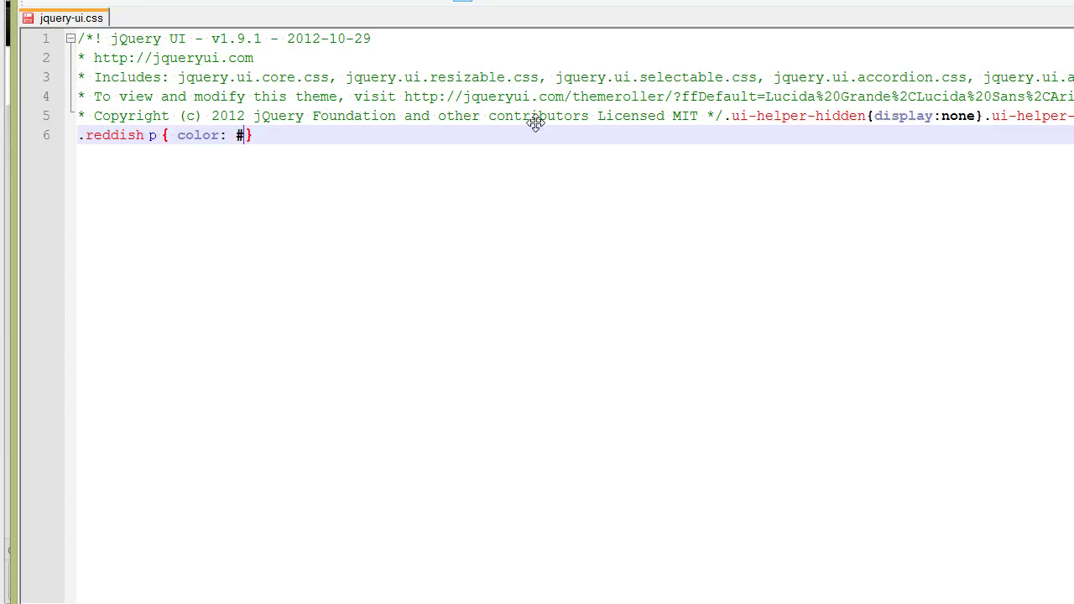
type("ff")
key("BackSpace")
key("BackSpace")
type("ff0000;")
key("Left")
key("Left")
type("!important")
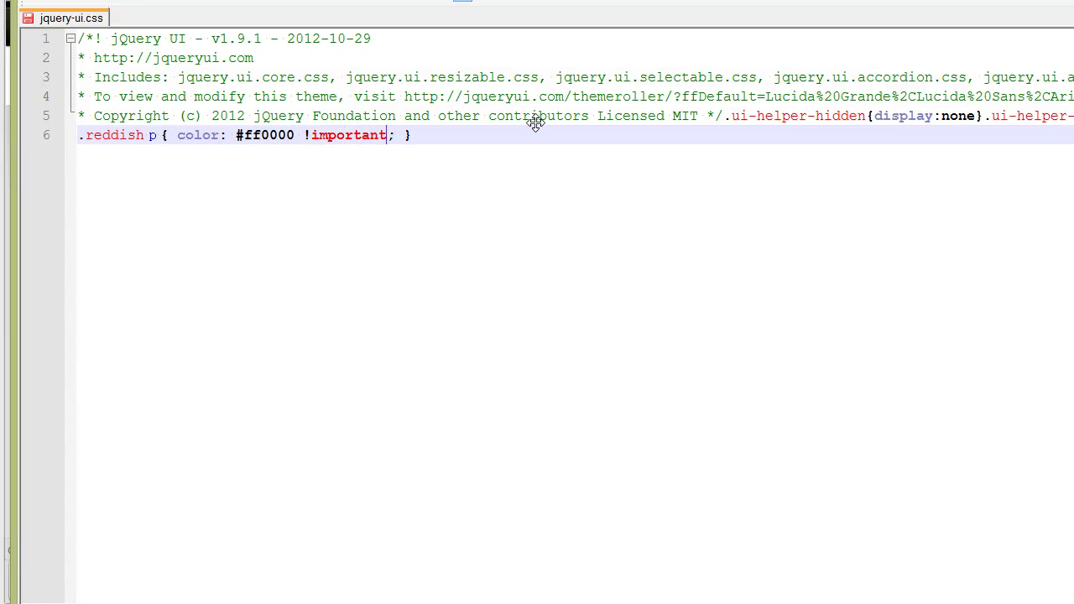